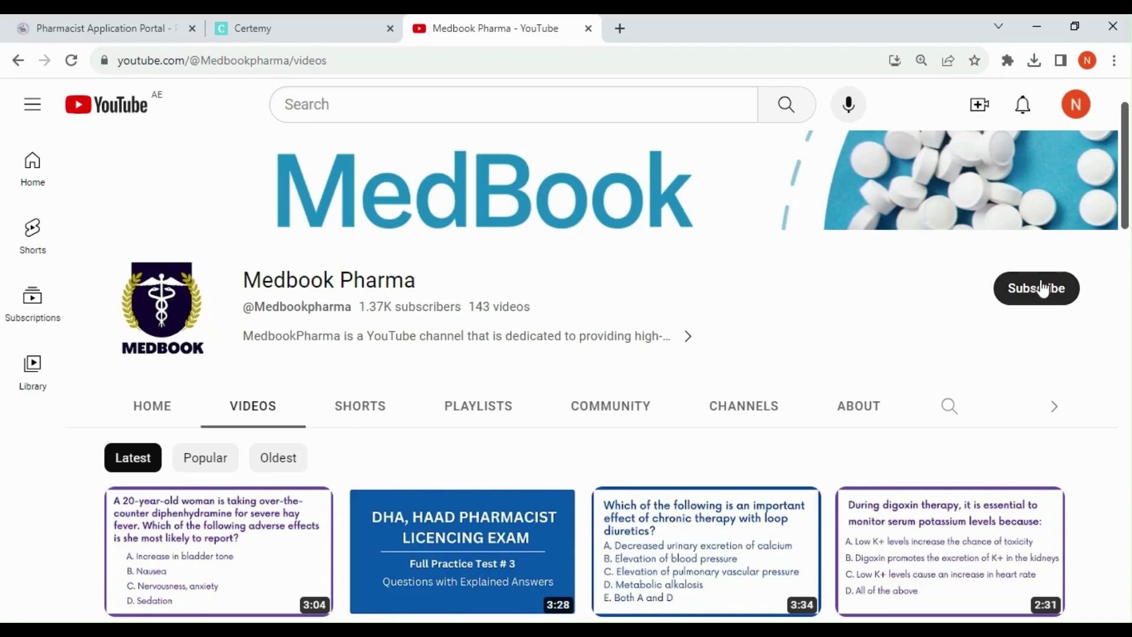
Subscribe to the Medbook Pharma channel and scroll through its list of pharmacist exam videos.
left_click(1050, 288)
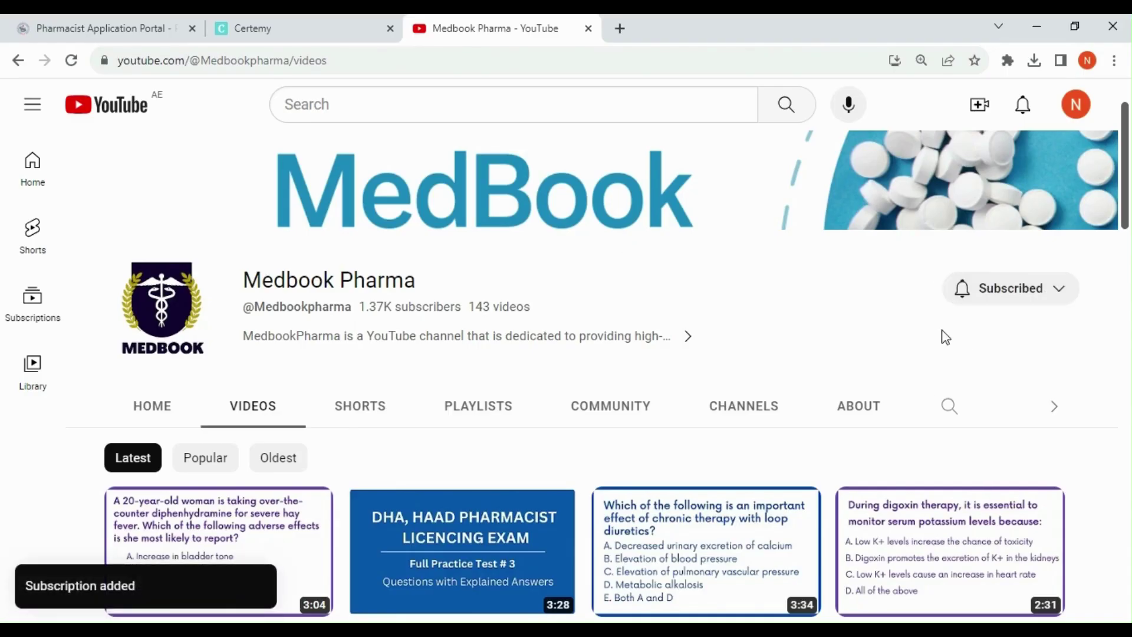
scroll(945, 337, "down", 5)
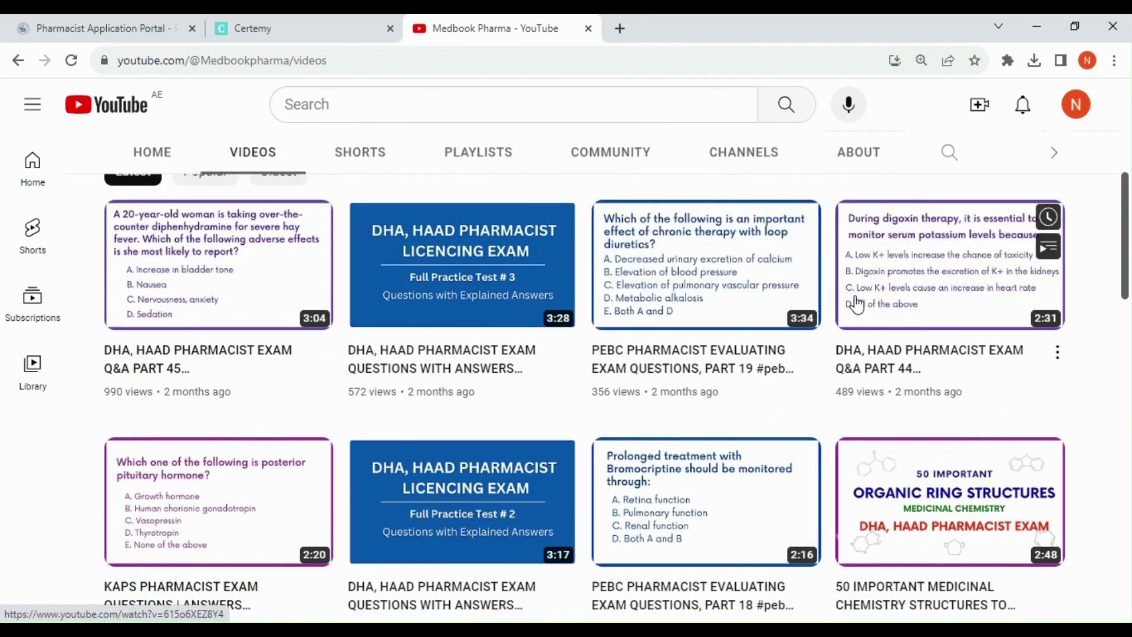
scroll(870, 301, "down", 1)
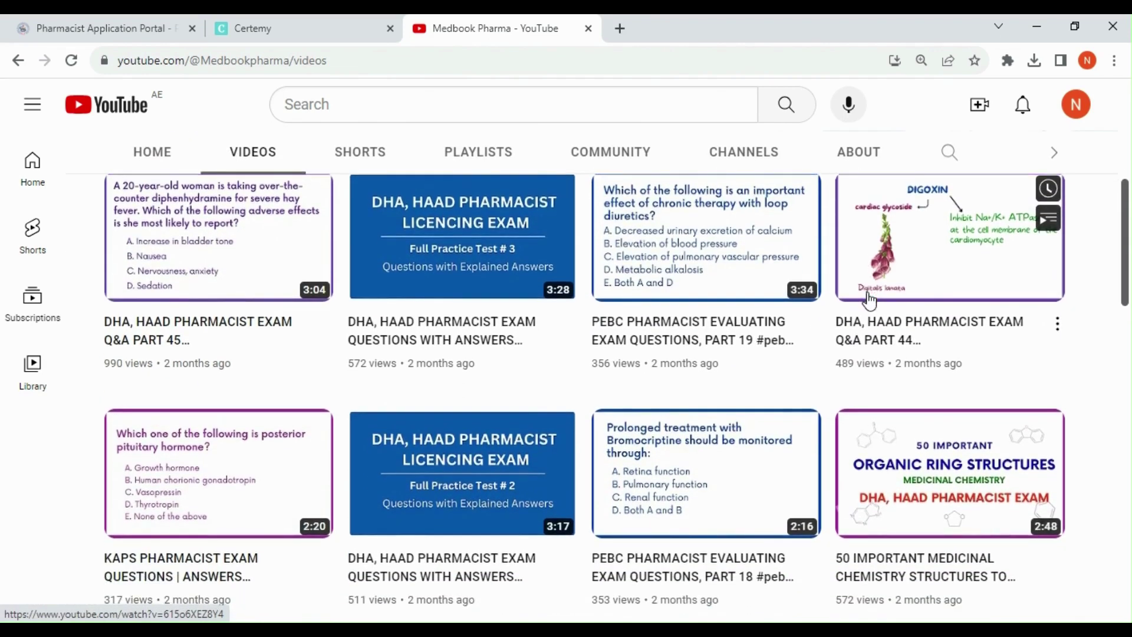
scroll(870, 302, "down", 3)
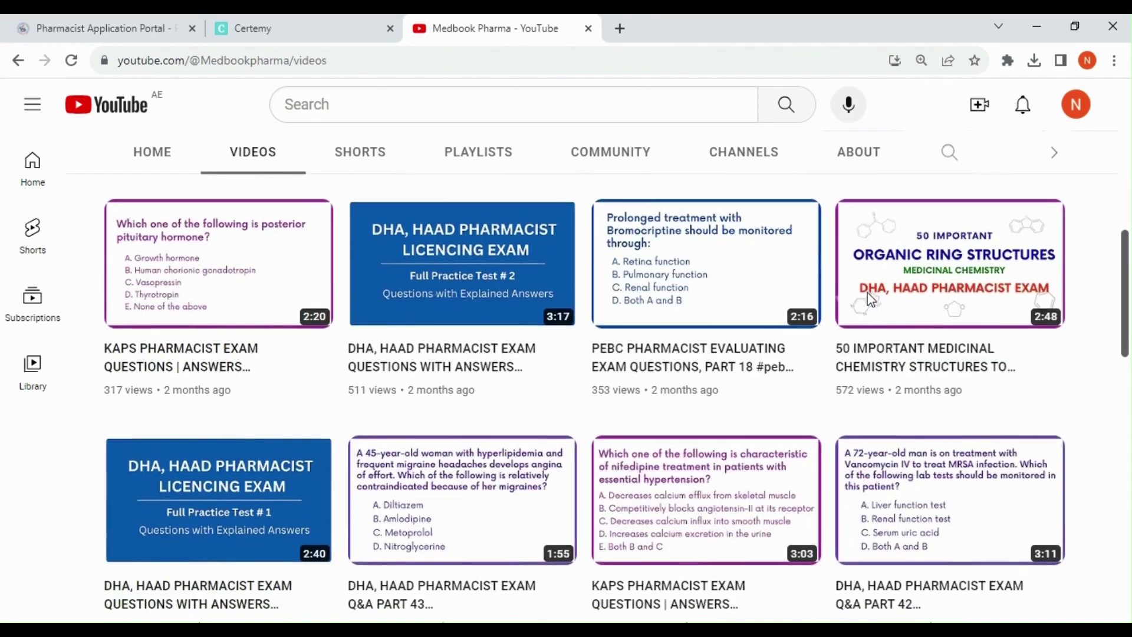
scroll(870, 302, "down", 5)
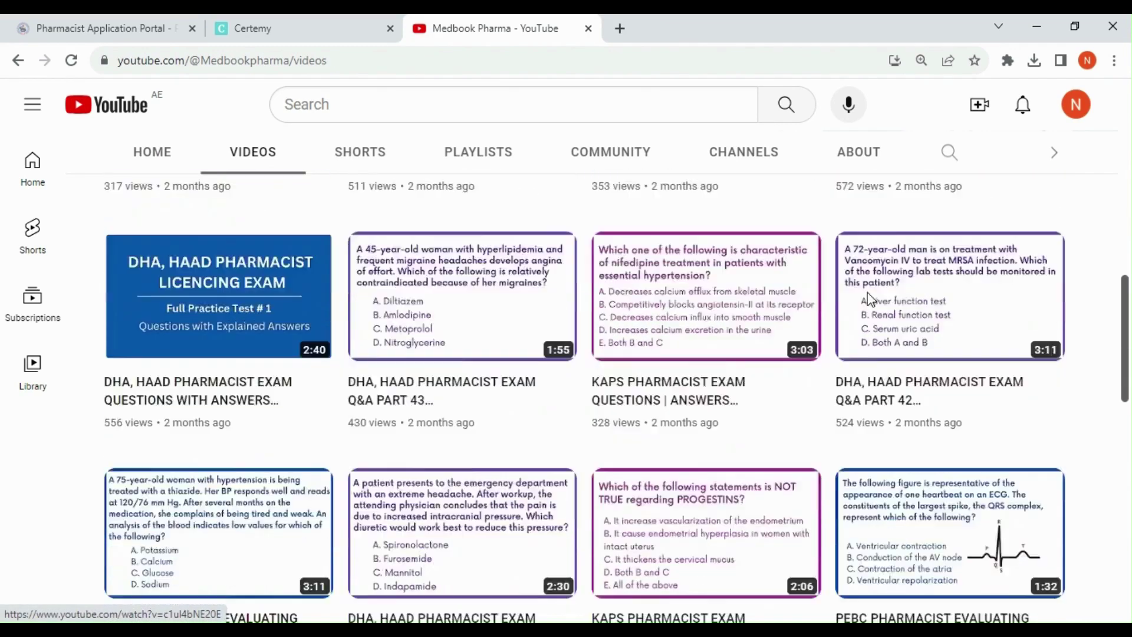
scroll(871, 301, "down", 1)
scroll(871, 301, "down", 2)
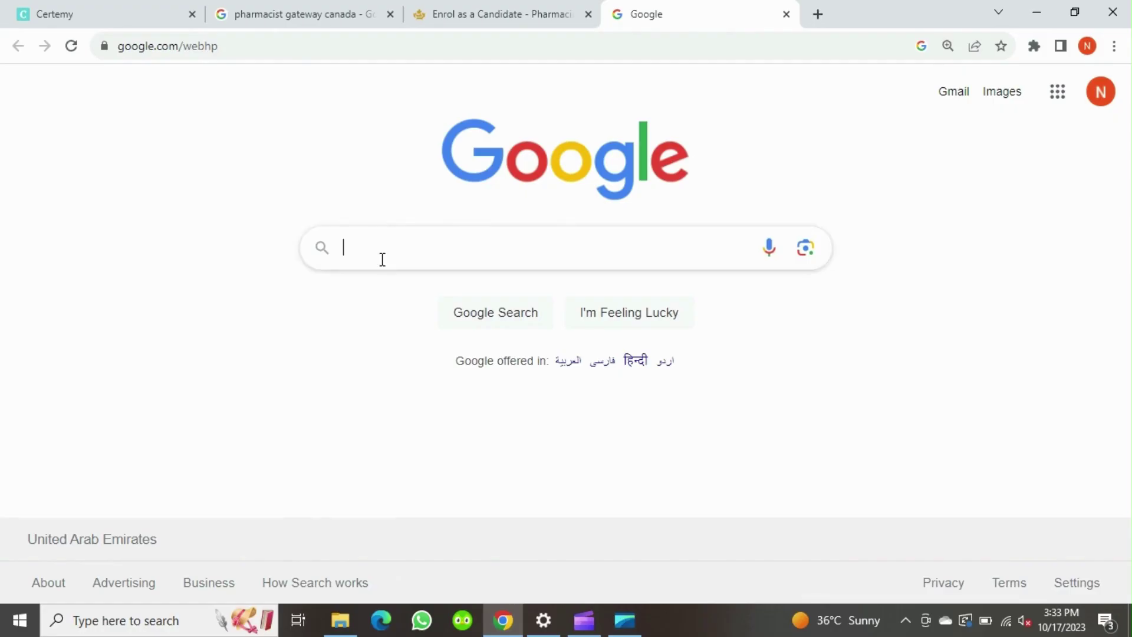
Search Google for 'pebc', open the Home - PEBC page, then go back to the pharmacist gateway canada results.
left_click(382, 259)
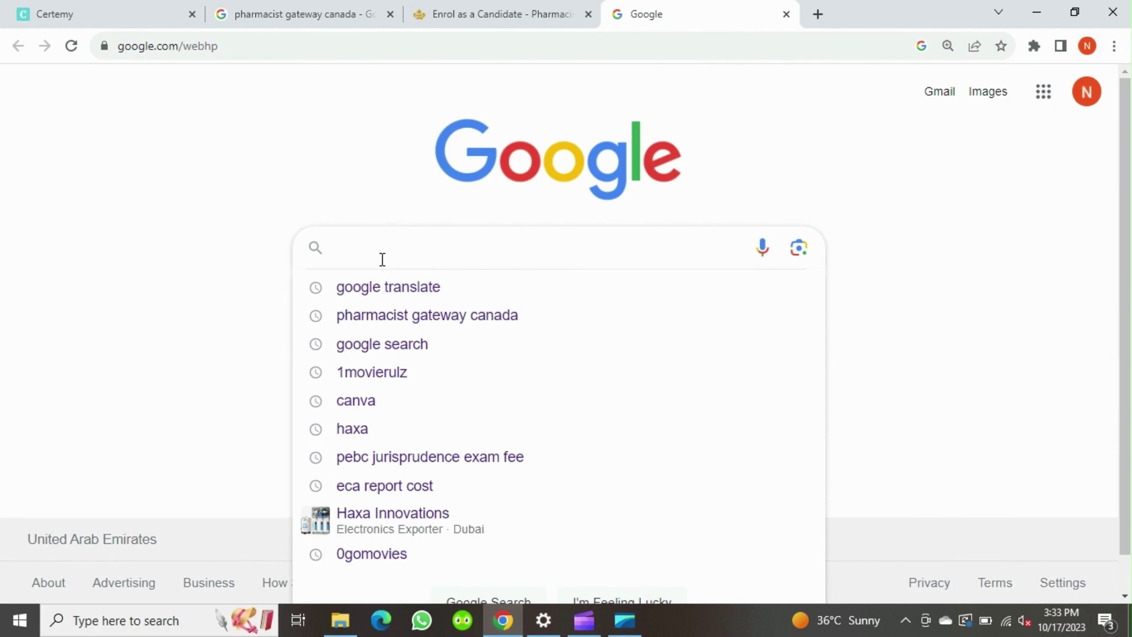
type("pebc")
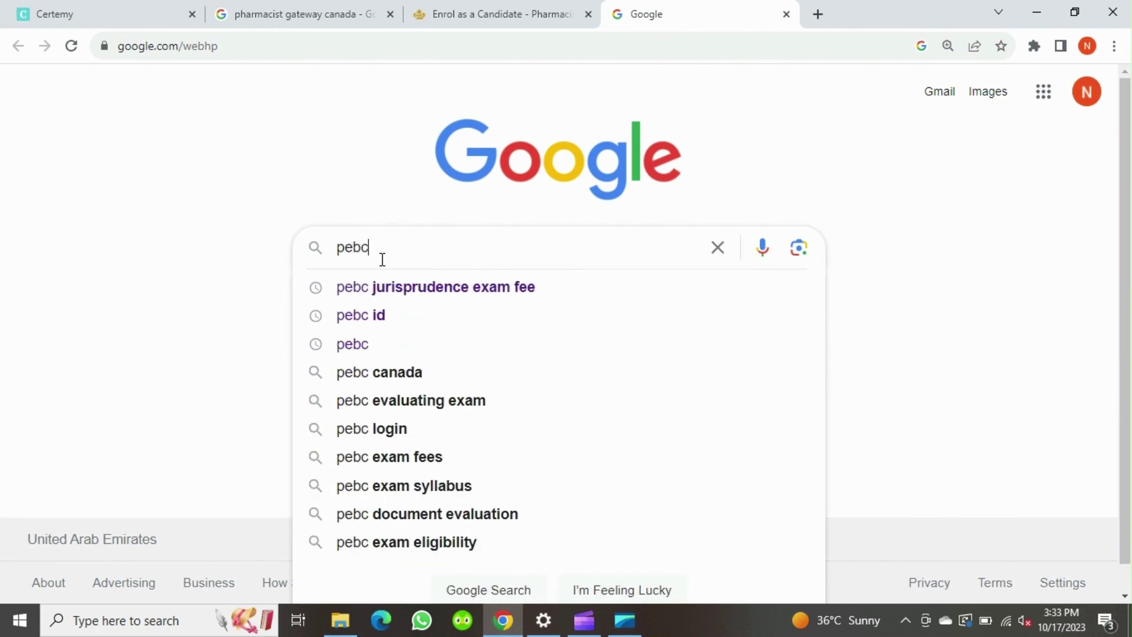
key("Return")
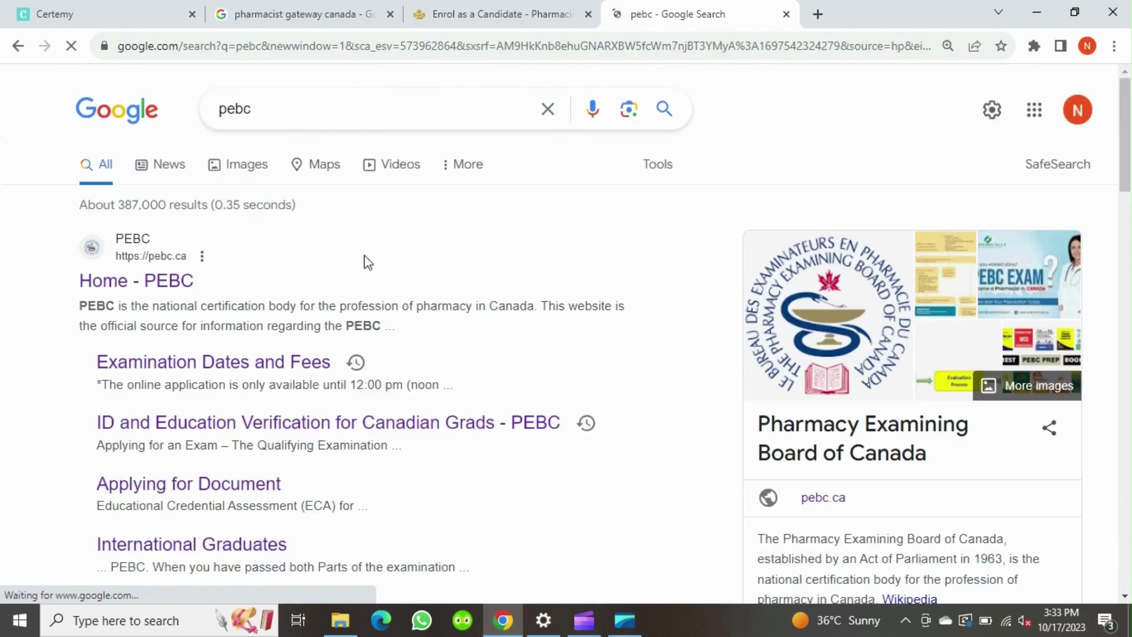
left_click(137, 282)
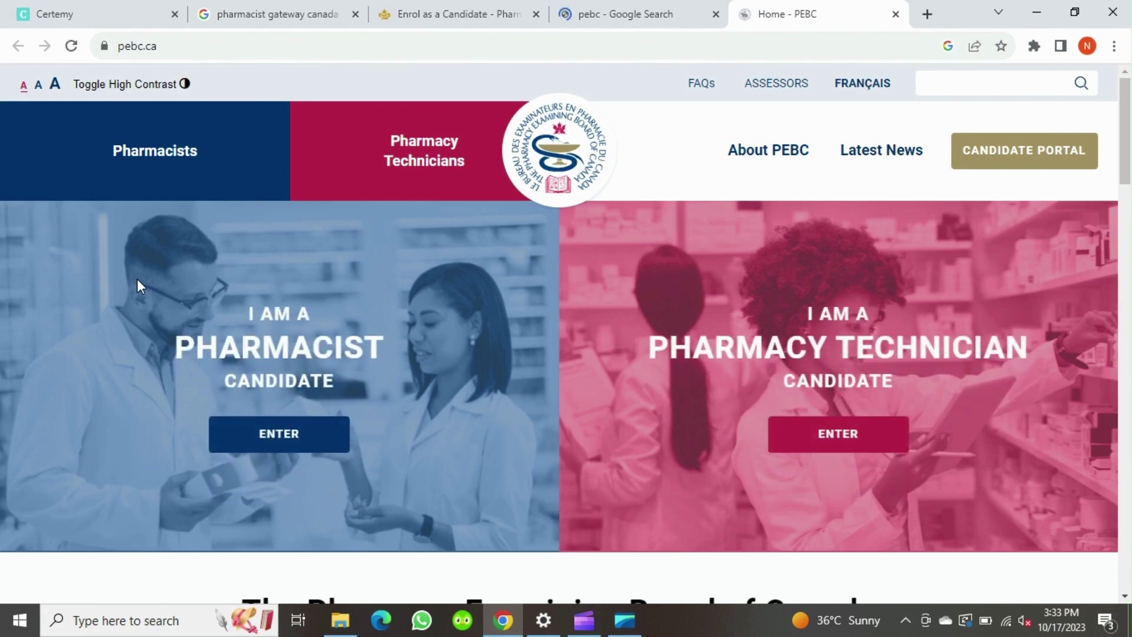
left_click(283, 7)
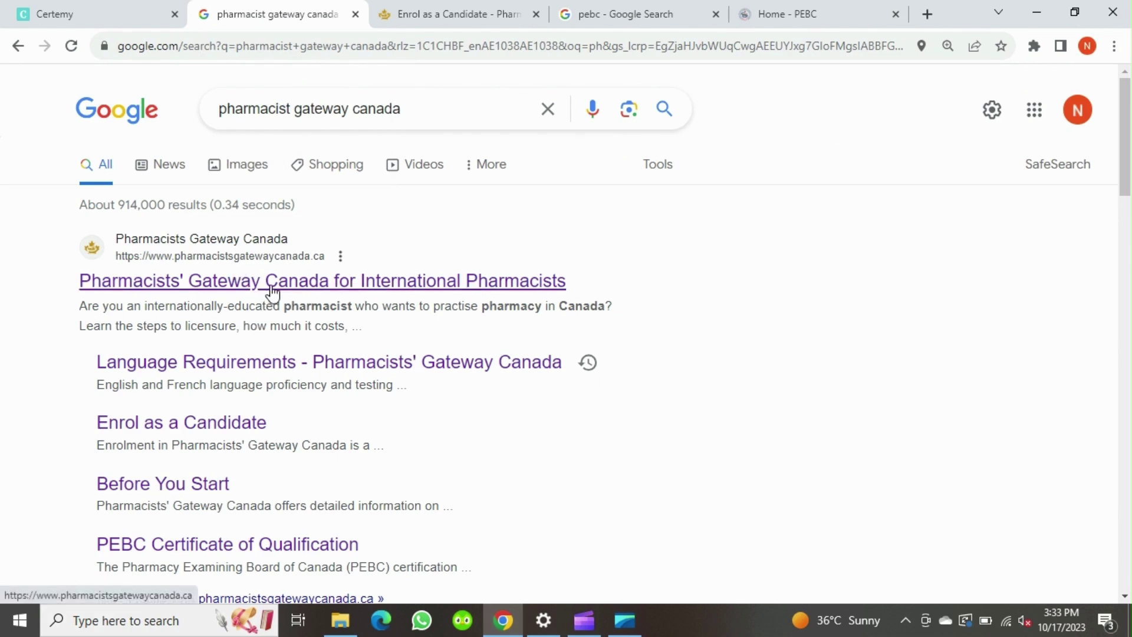
Open the Pharmacists' Gateway Canada site, close the old tab, and go to Before You Start > Enrol as a Candidate.
left_click(339, 290)
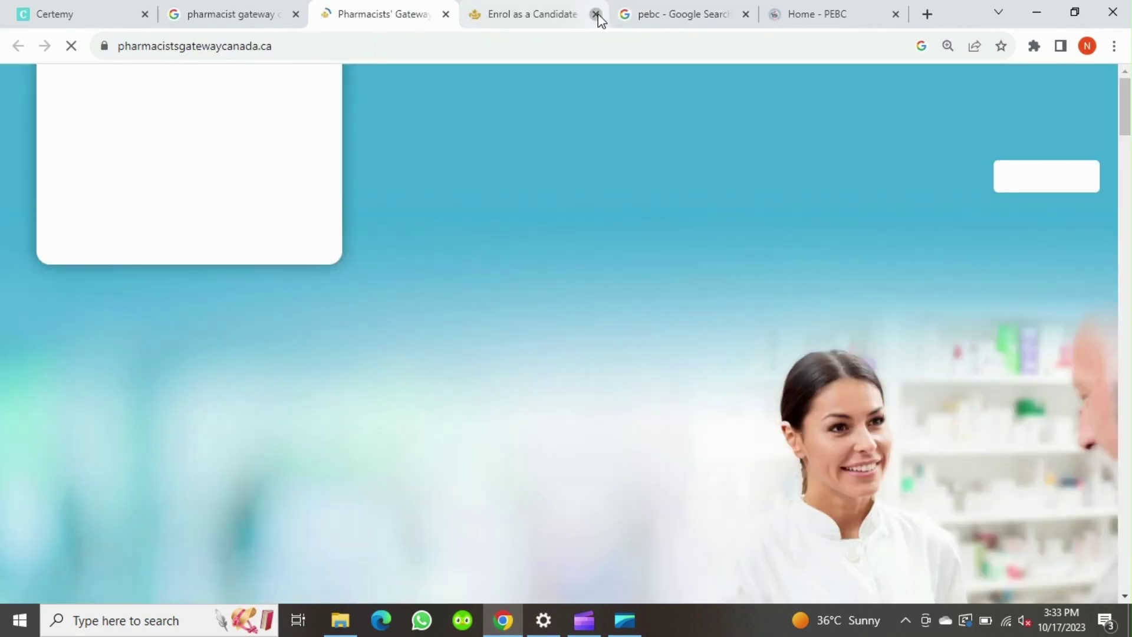
left_click(597, 14)
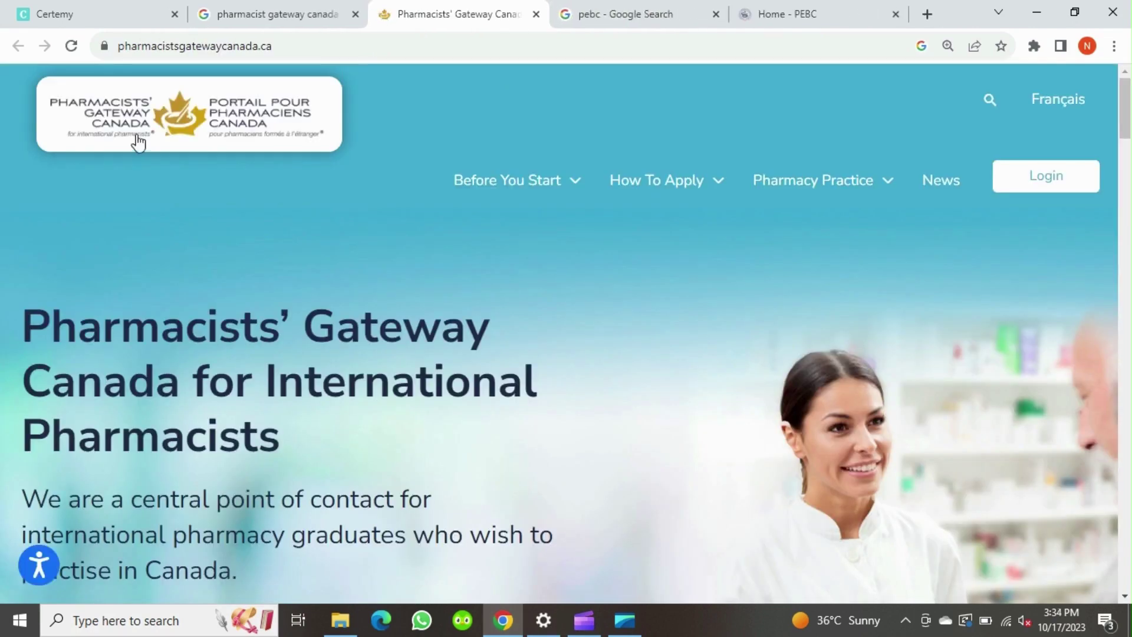
left_click(513, 180)
mouse_move(520, 179)
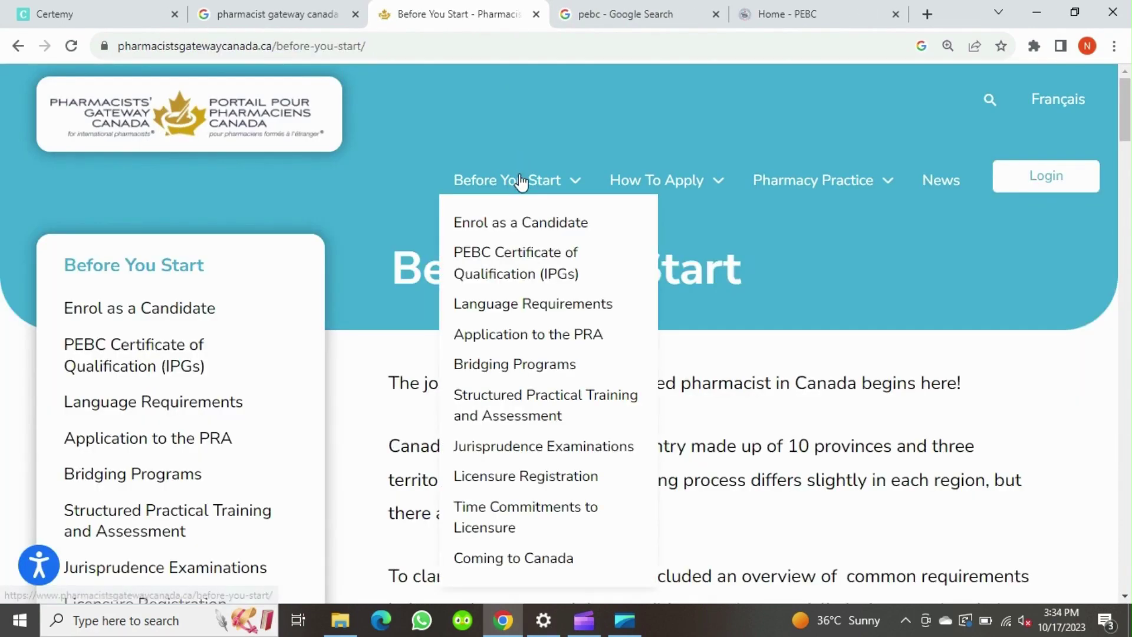
left_click(522, 222)
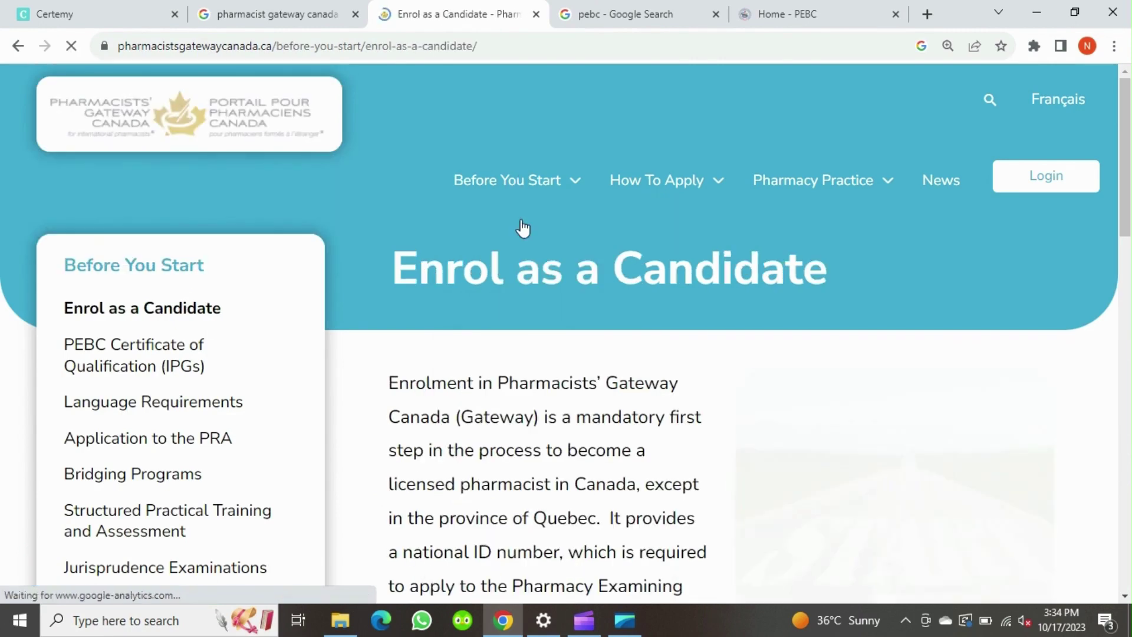
Highlight the sentences stating enrolment is mandatory and costs $375, then return to the page top.
scroll(523, 228, "down", 2)
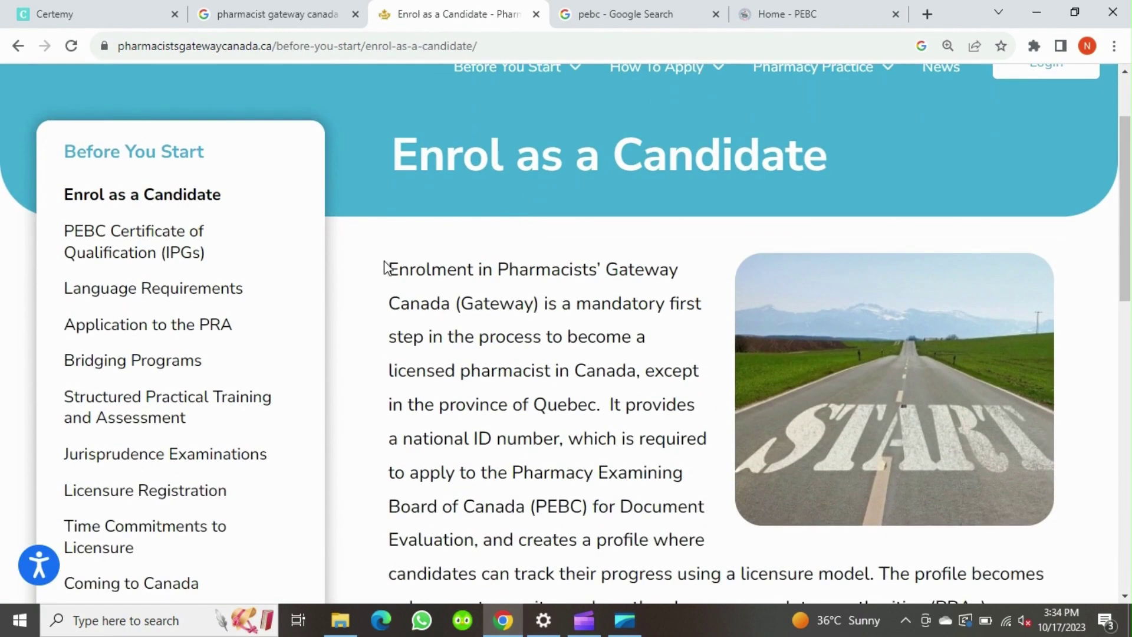
left_click_drag(387, 269, 639, 370)
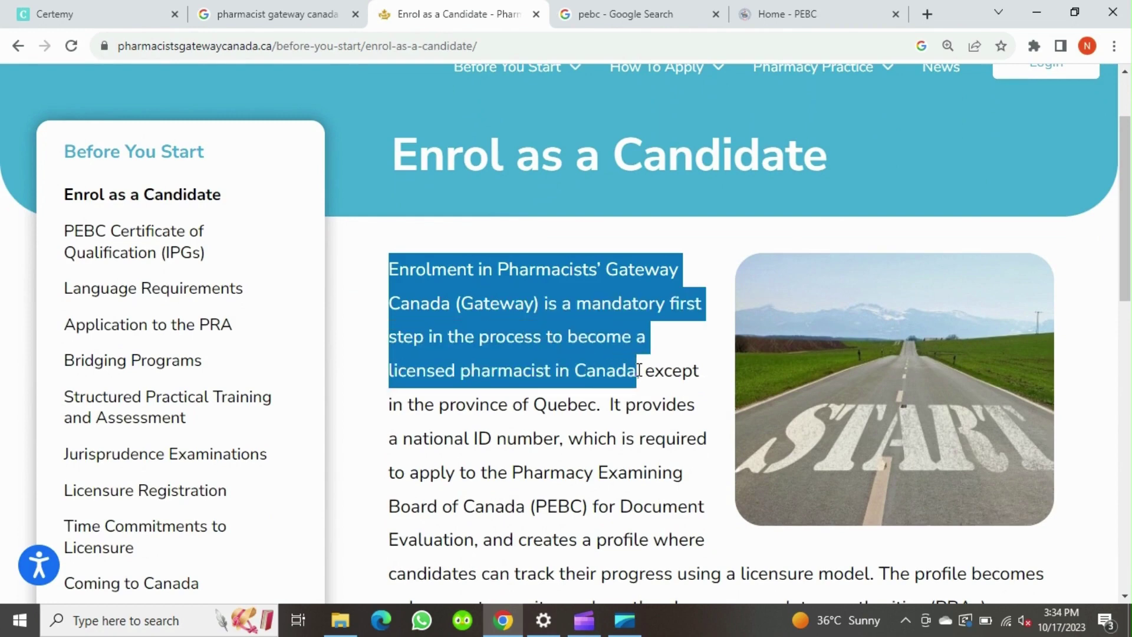
scroll(639, 370, "down", 5)
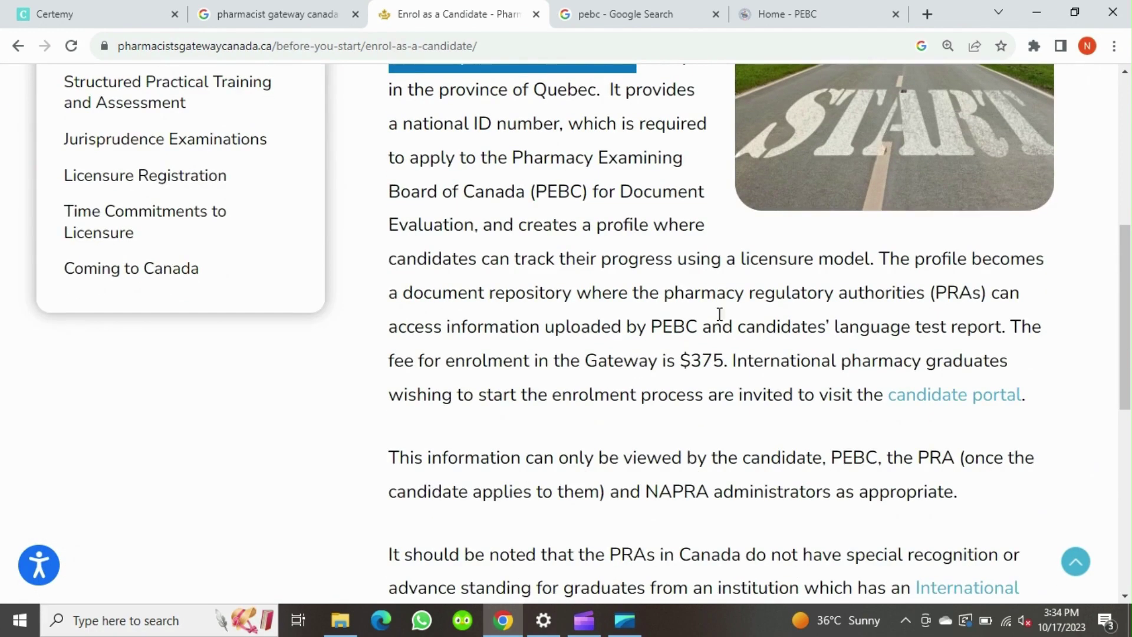
left_click_drag(1010, 326, 730, 364)
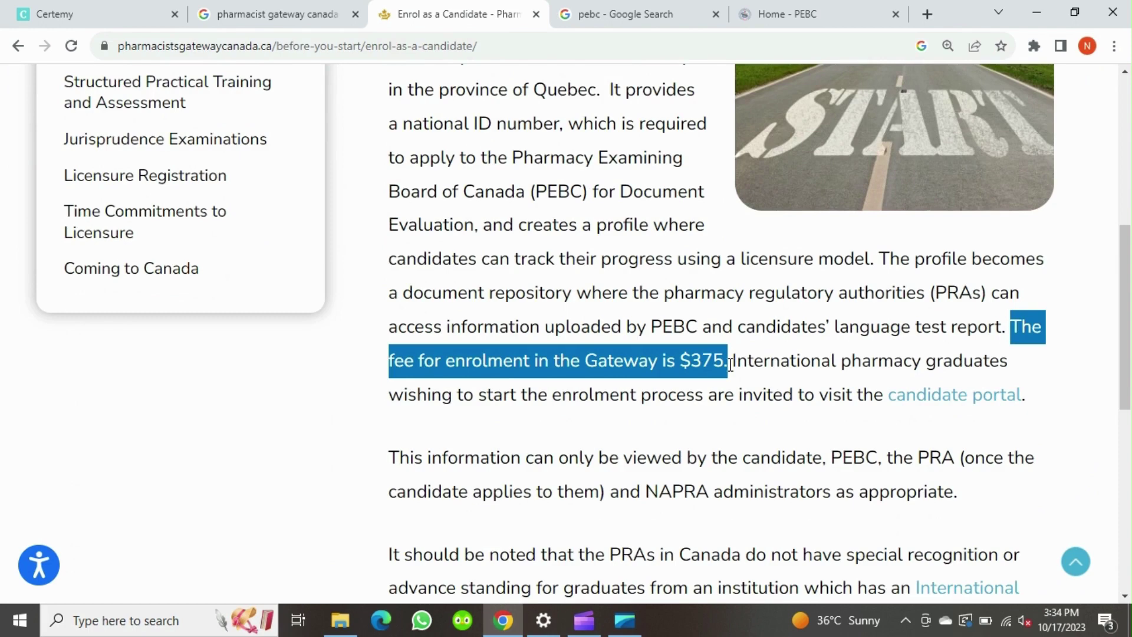
scroll(729, 363, "up", 6)
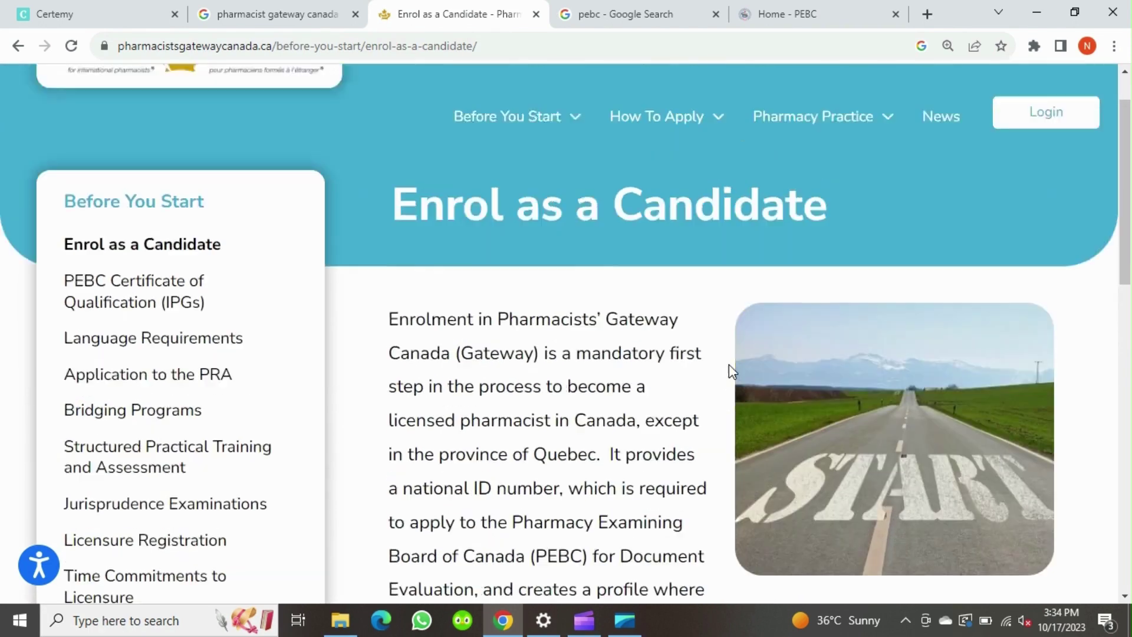
scroll(729, 370, "up", 1)
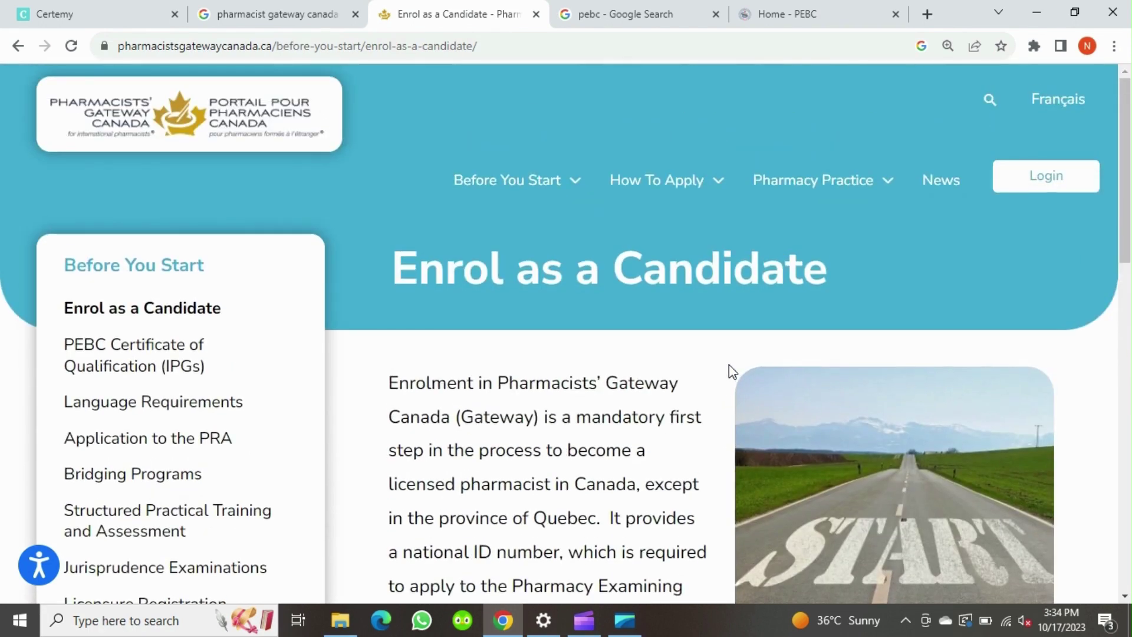
In the Gateway portal, expand 'If you do NOT have a National ID Number or Guest Profile' to reach Create a Profile.
left_click(1057, 176)
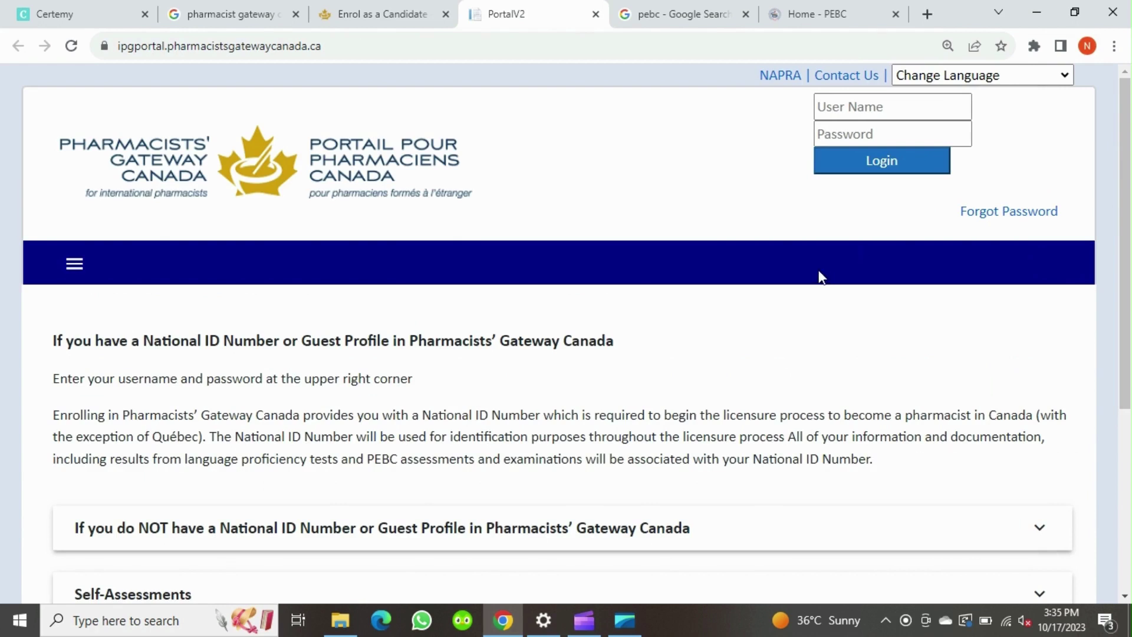
scroll(821, 277, "down", 2)
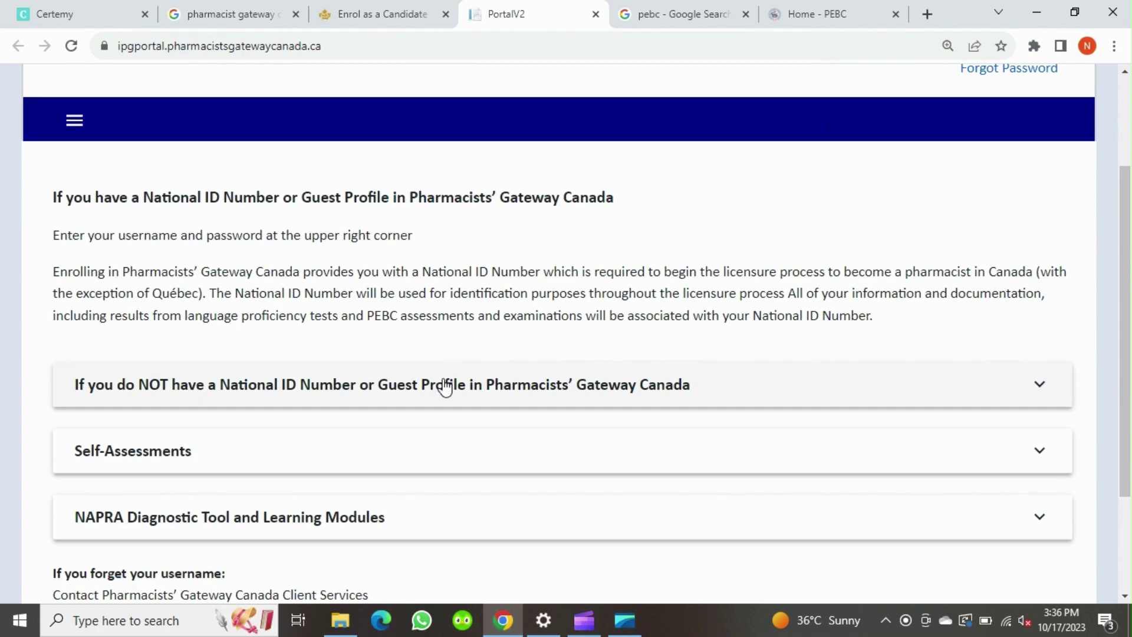
scroll(441, 453, "down", 1)
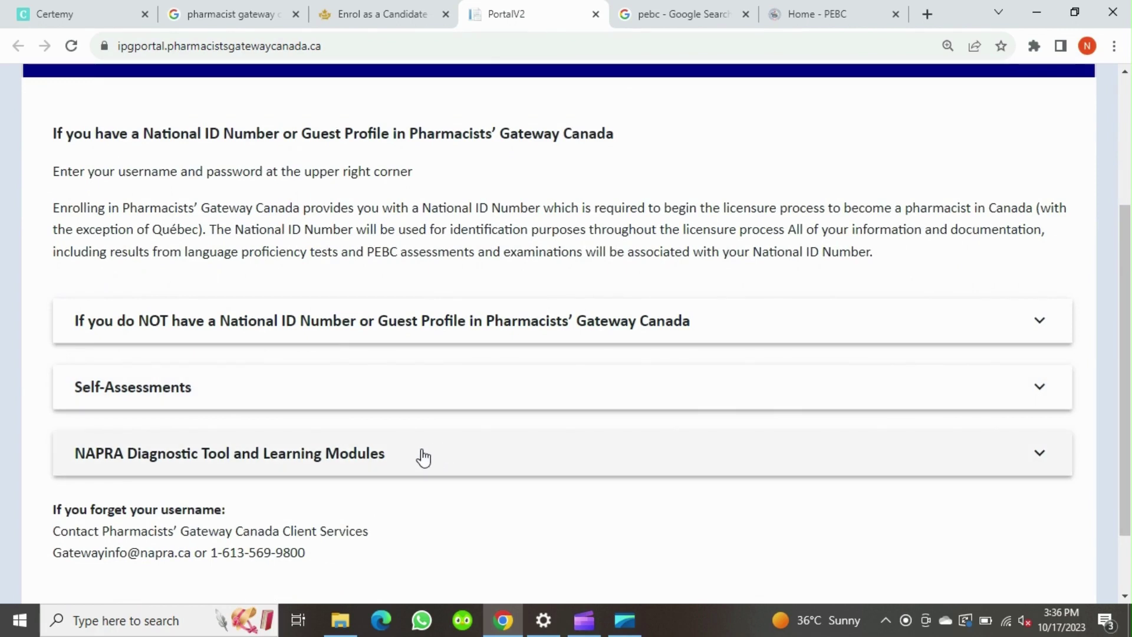
left_click(438, 333)
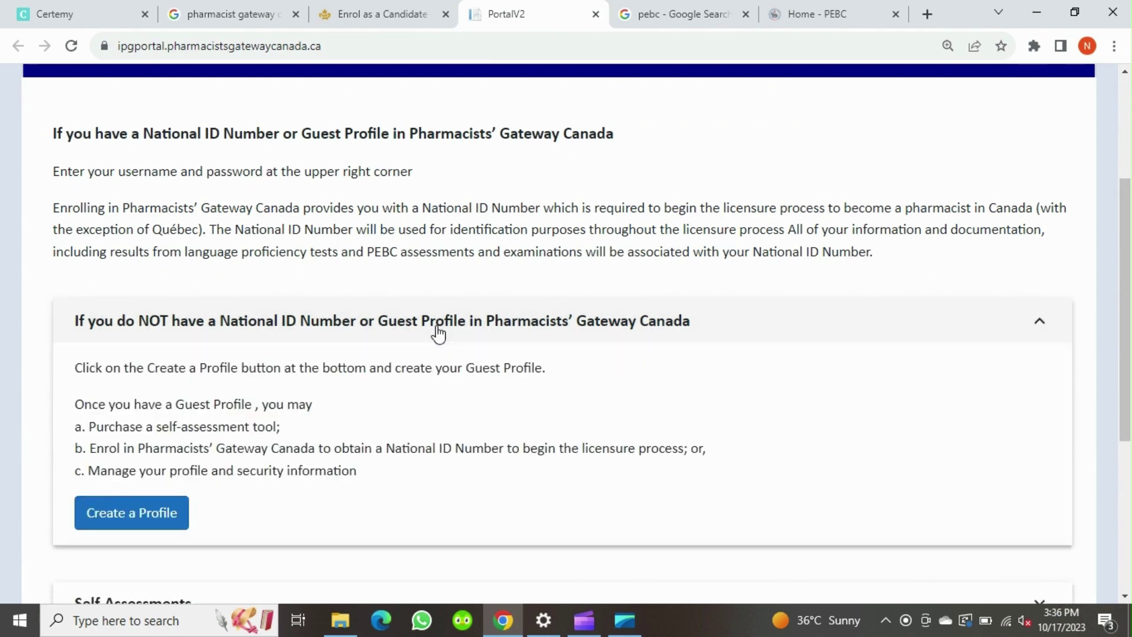
scroll(438, 334, "down", 2)
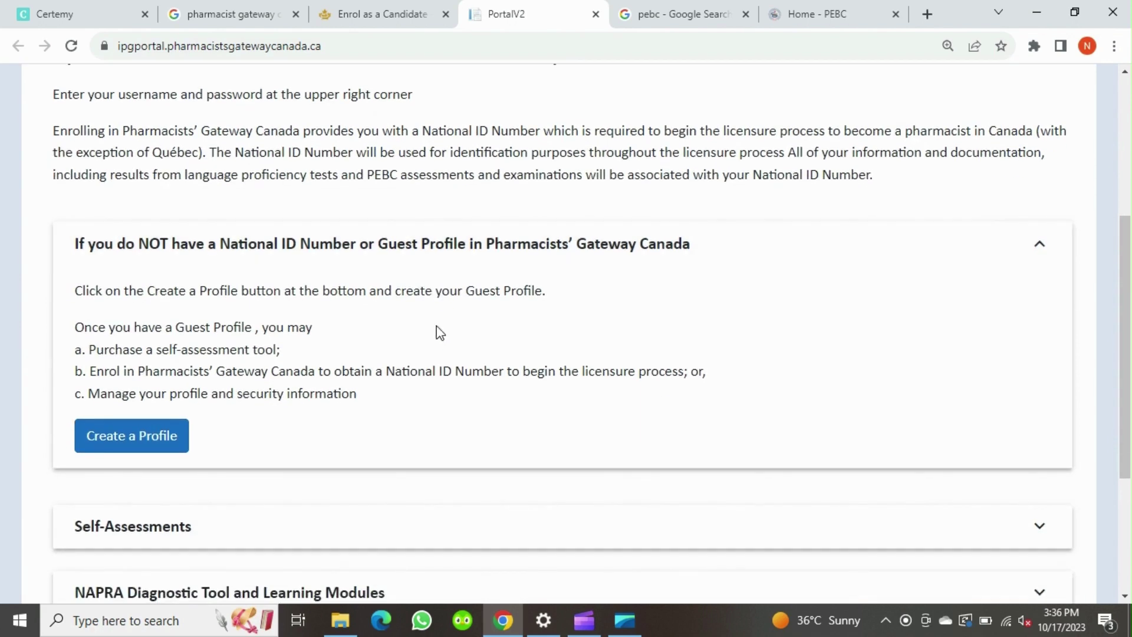
Open Create a Profile and scroll through the blank Guest Profile form down to its Submit and Cancel buttons.
left_click(166, 437)
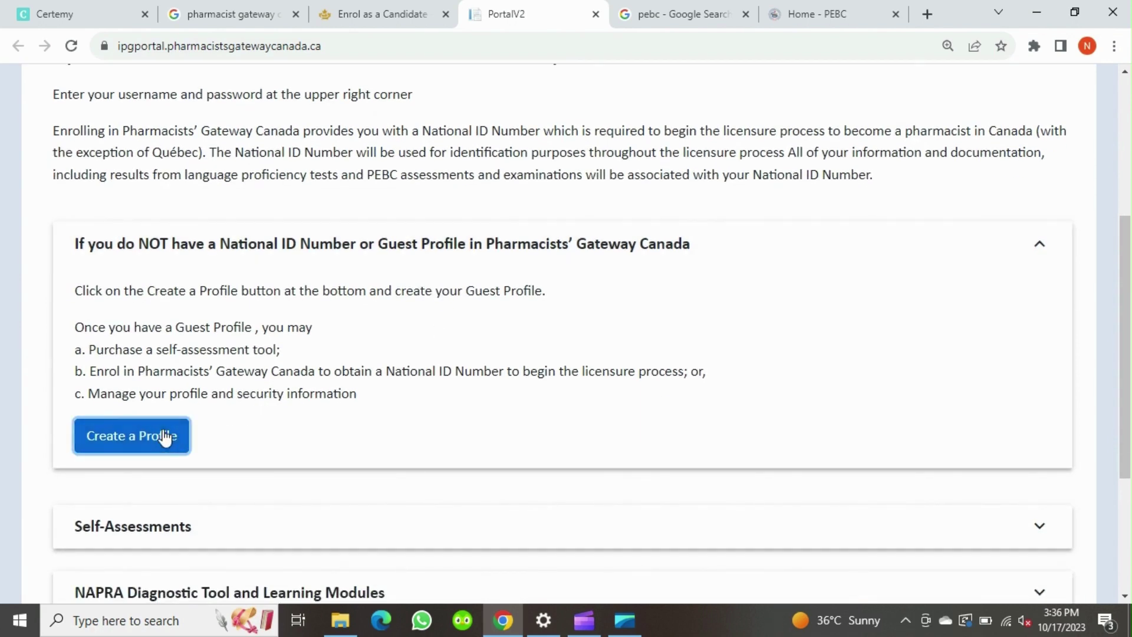
scroll(164, 430, "down", 2)
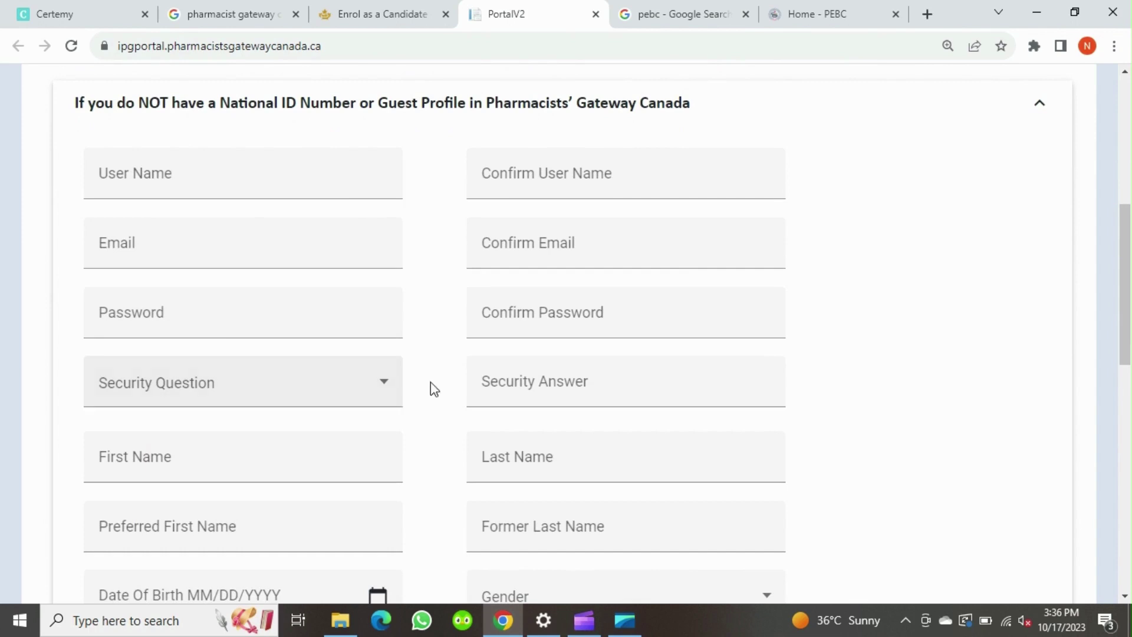
scroll(230, 450, "down", 1)
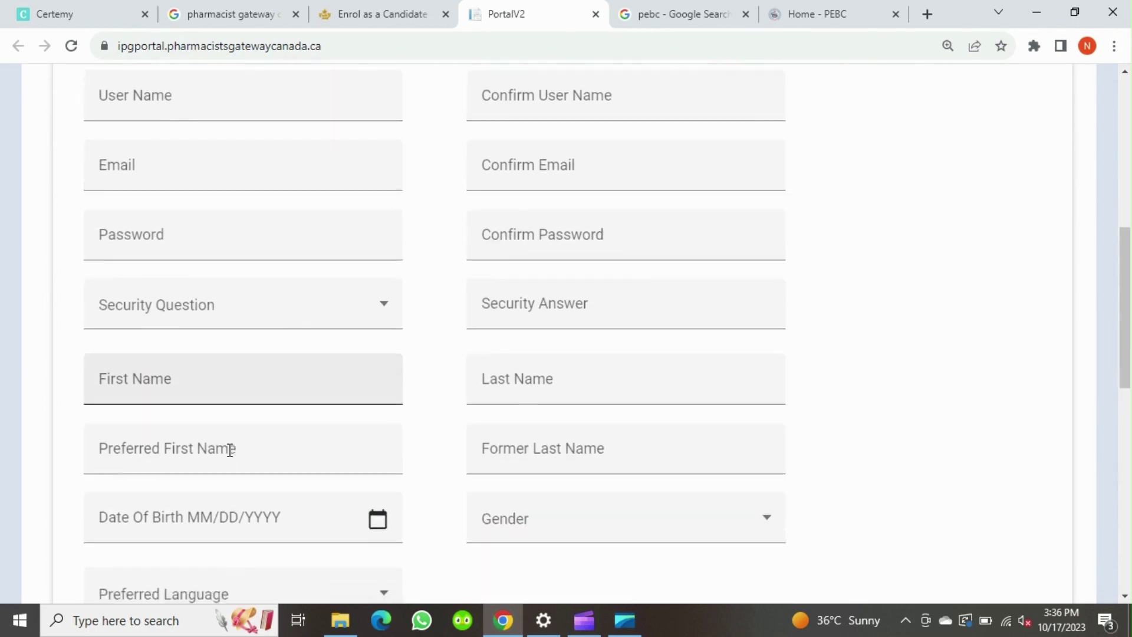
scroll(230, 450, "down", 2)
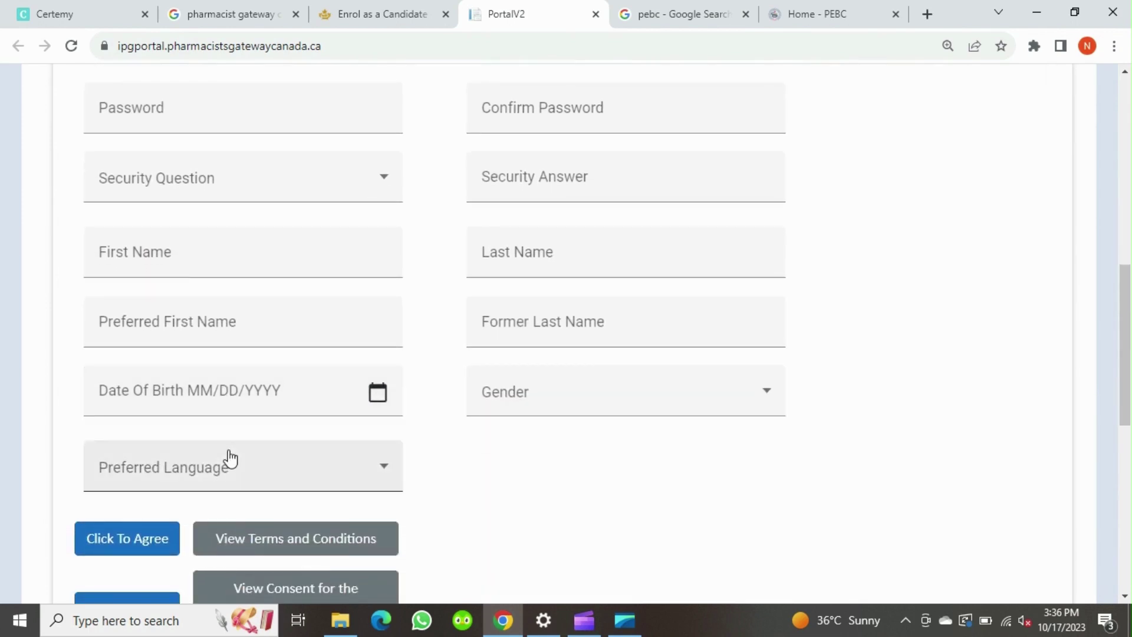
scroll(230, 458, "down", 2)
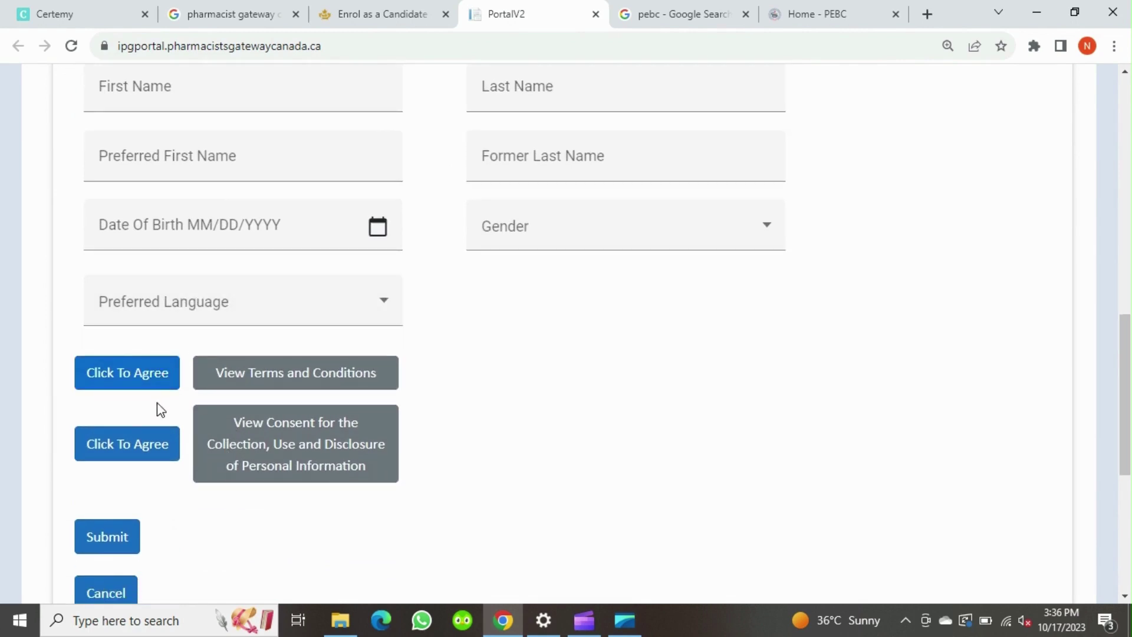
scroll(152, 449, "down", 1)
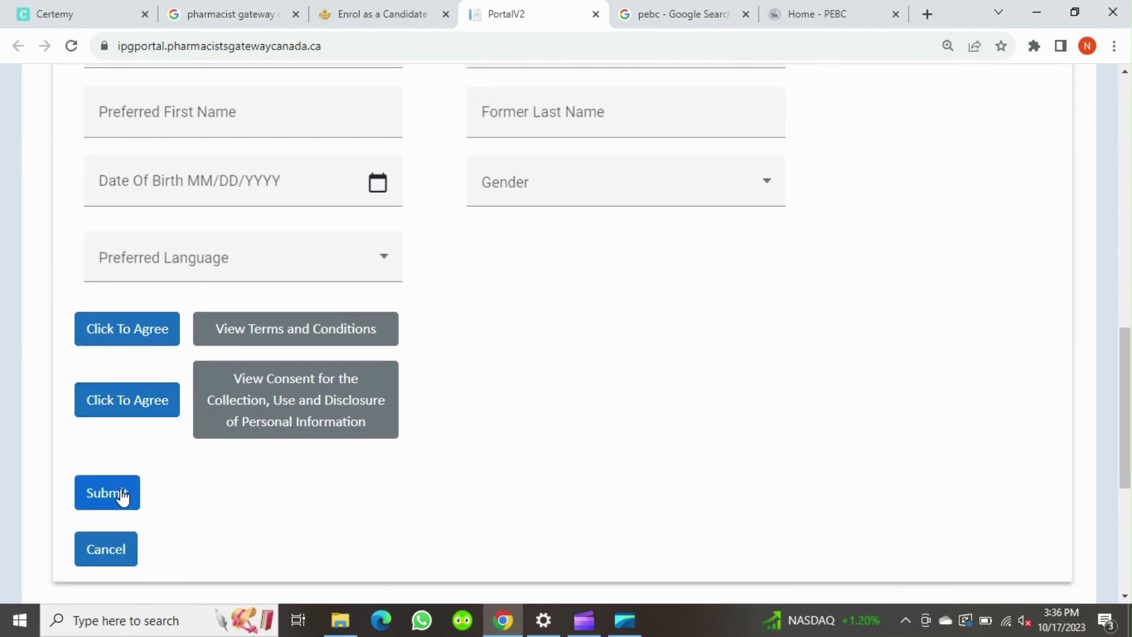
scroll(122, 497, "down", 1)
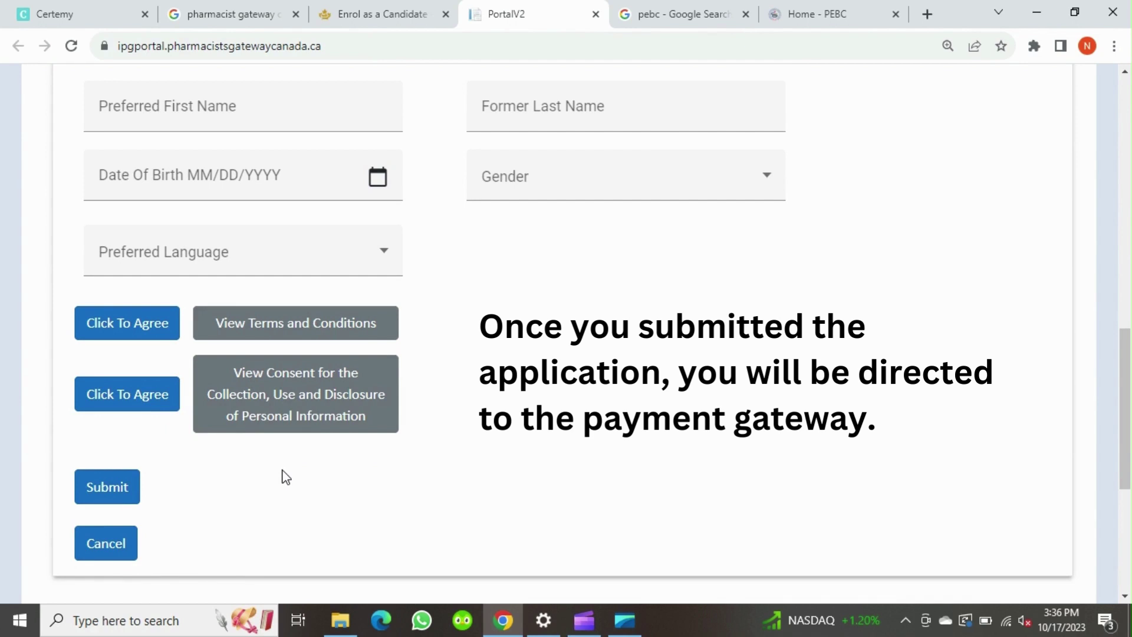
scroll(283, 475, "up", 10)
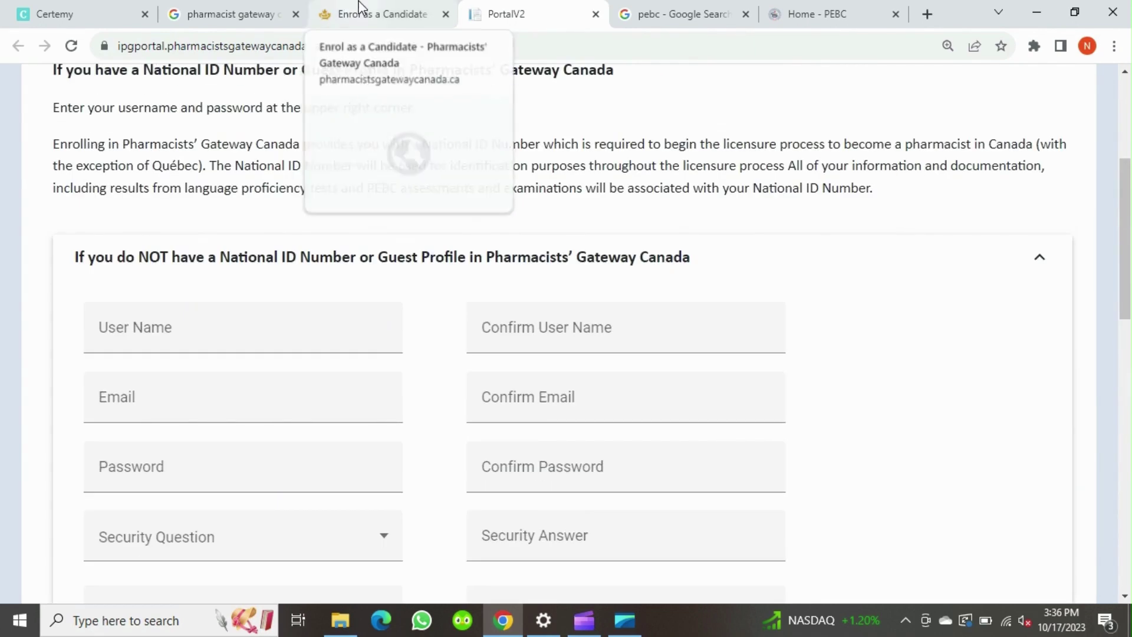
From the Enrol as a Candidate tab, log in to the Gateway portal with the account username and password.
left_click(361, 11)
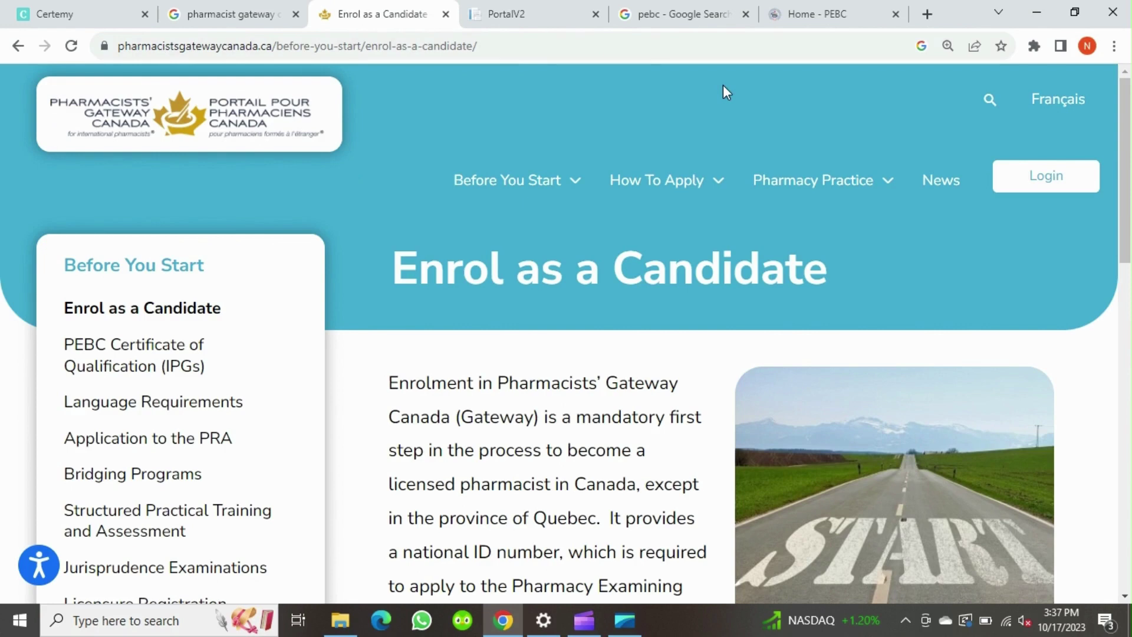
left_click(1033, 178)
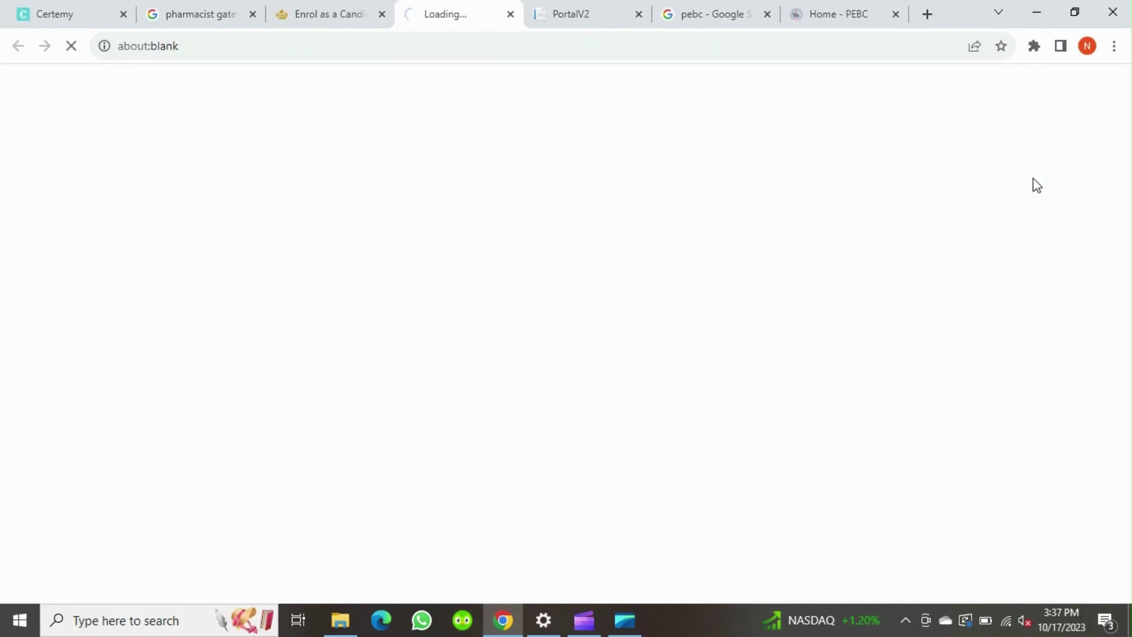
mouse_move(878, 18)
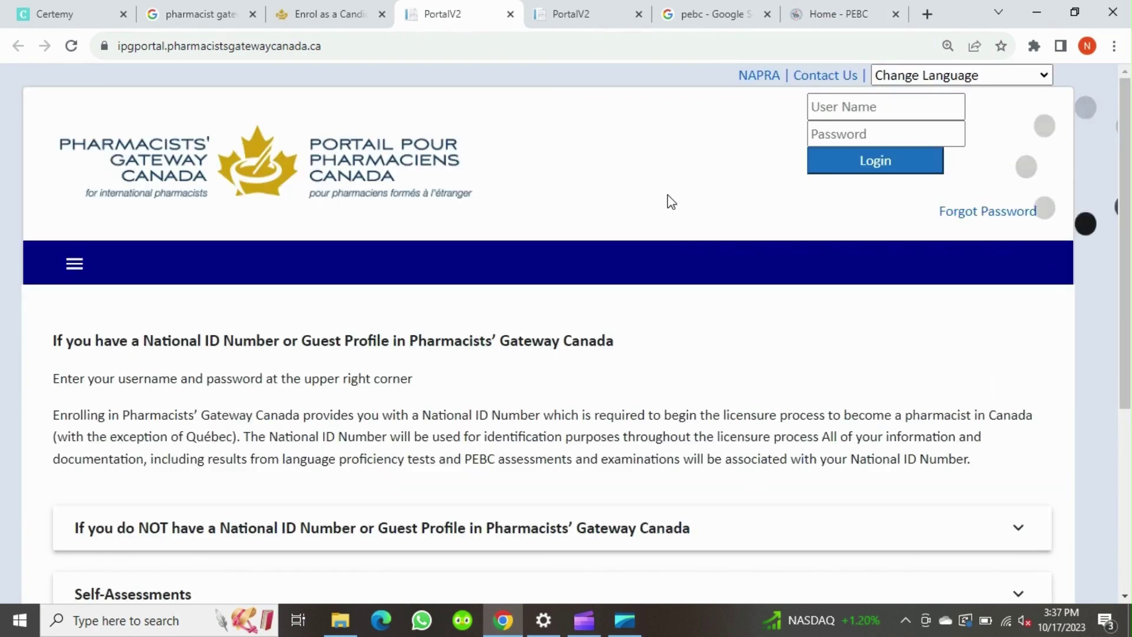
left_click(863, 106)
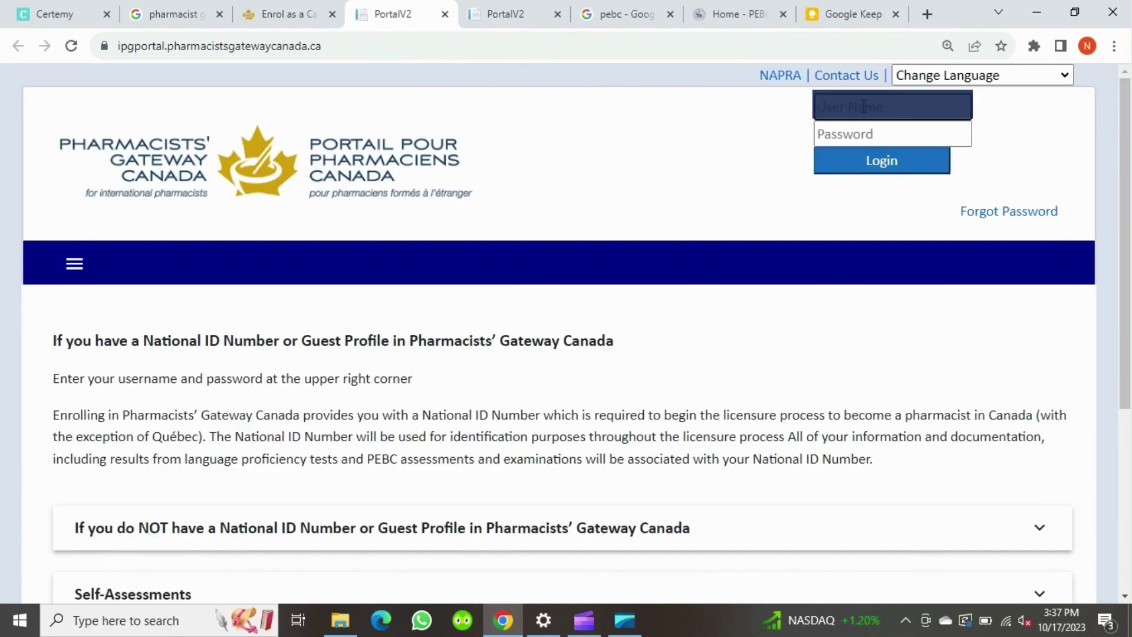
left_click(879, 134)
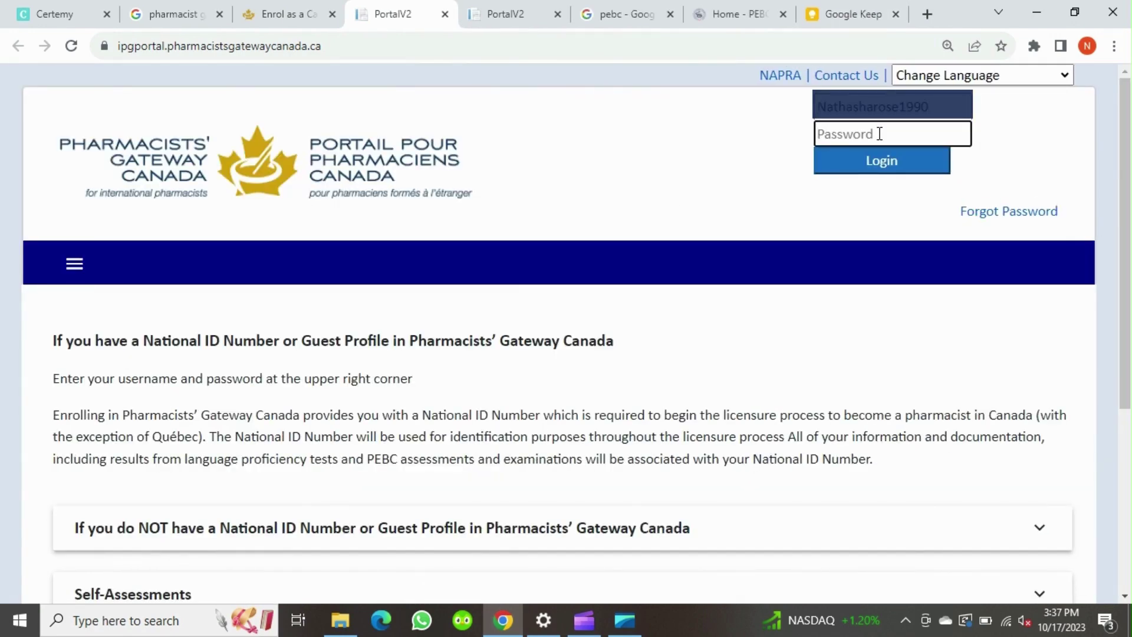
key("ctrl+v")
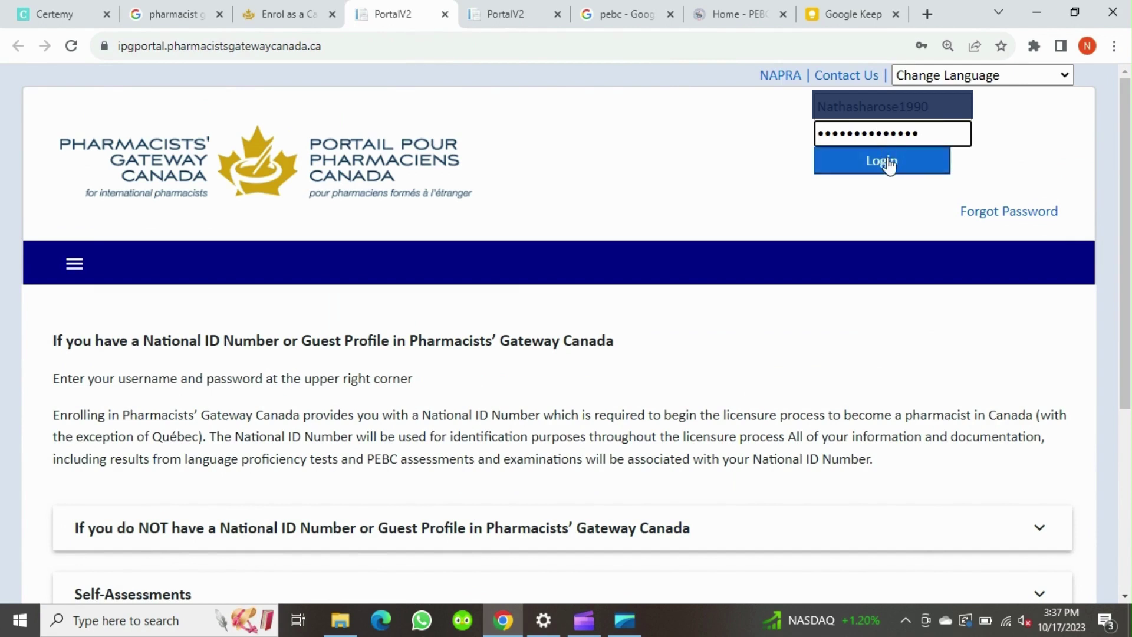
left_click(889, 166)
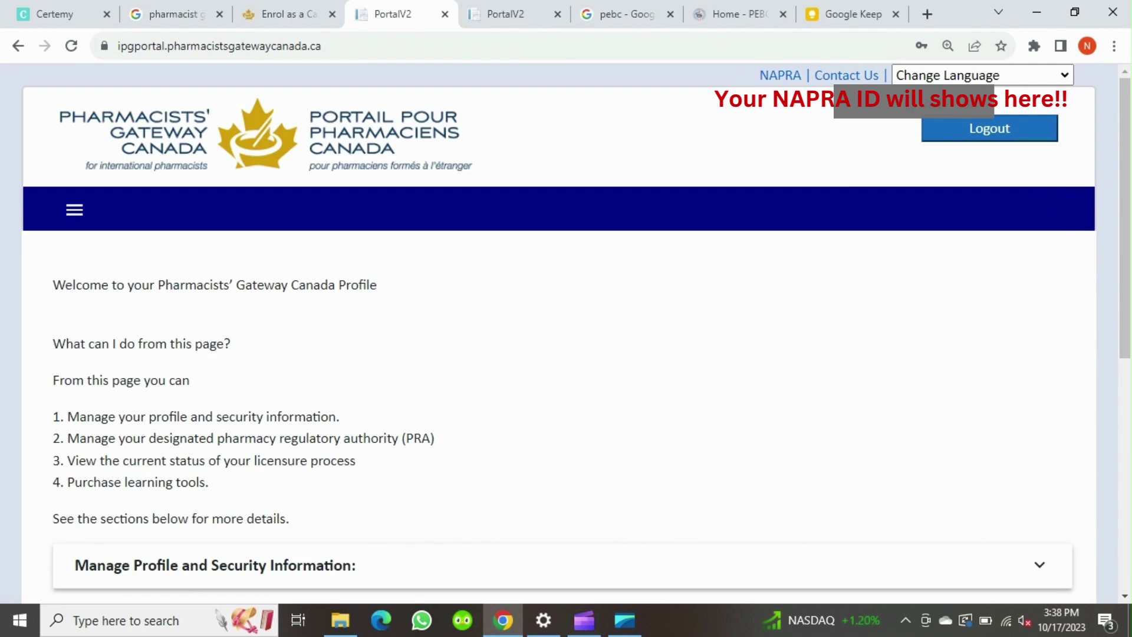
Switch to the Home - PEBC tab and open its CANDIDATE PORTAL page.
scroll(566, 330, "down", 1)
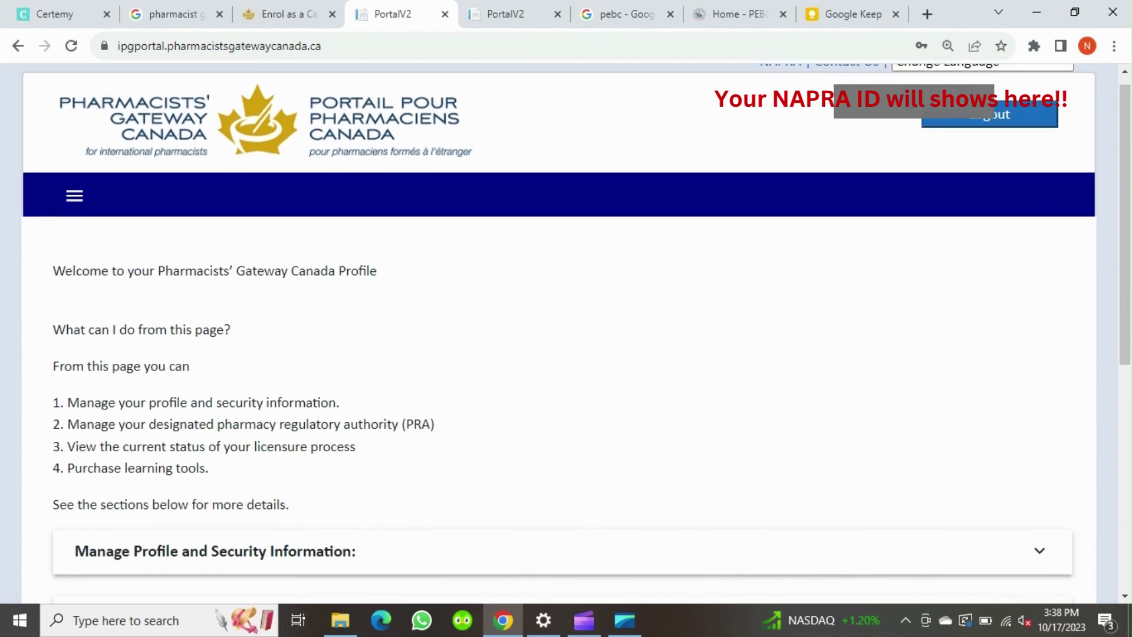
left_click(715, 15)
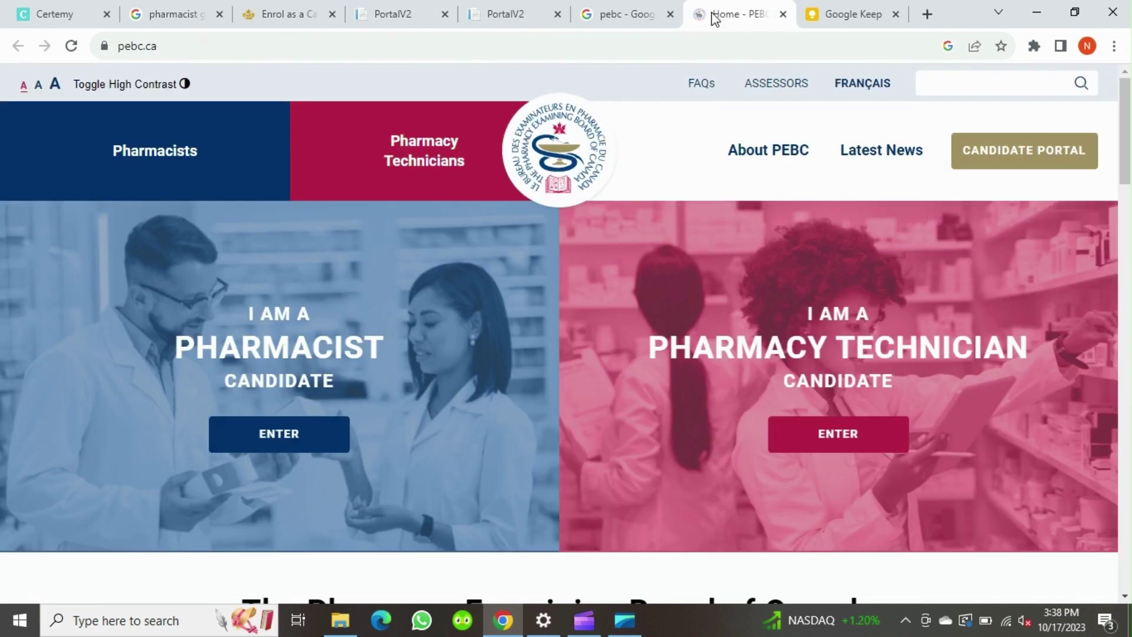
left_click(1020, 161)
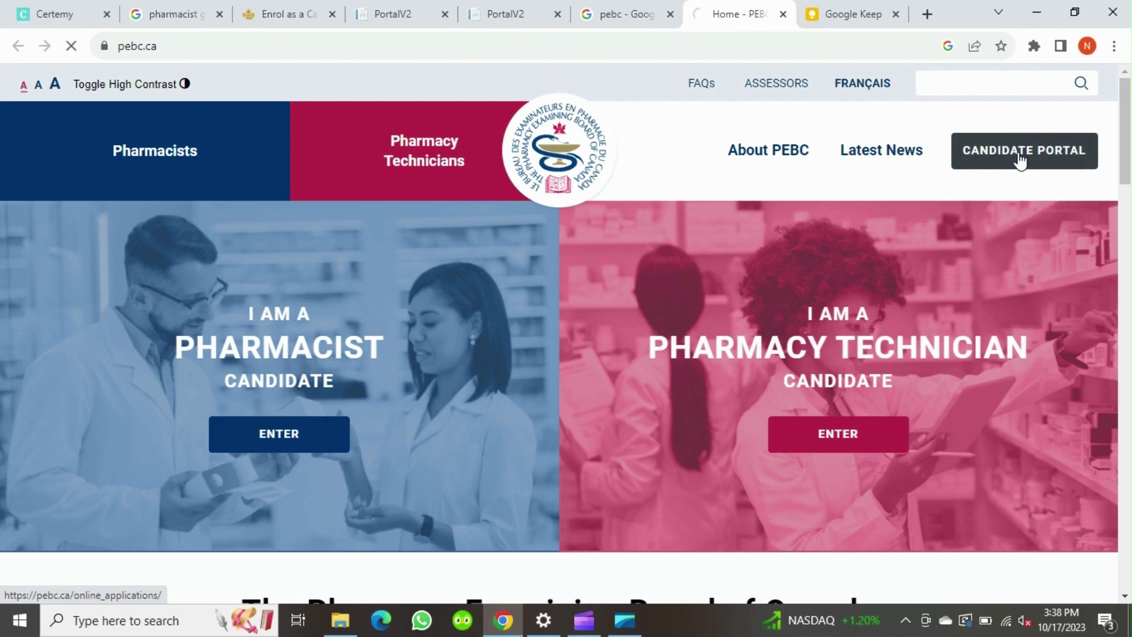
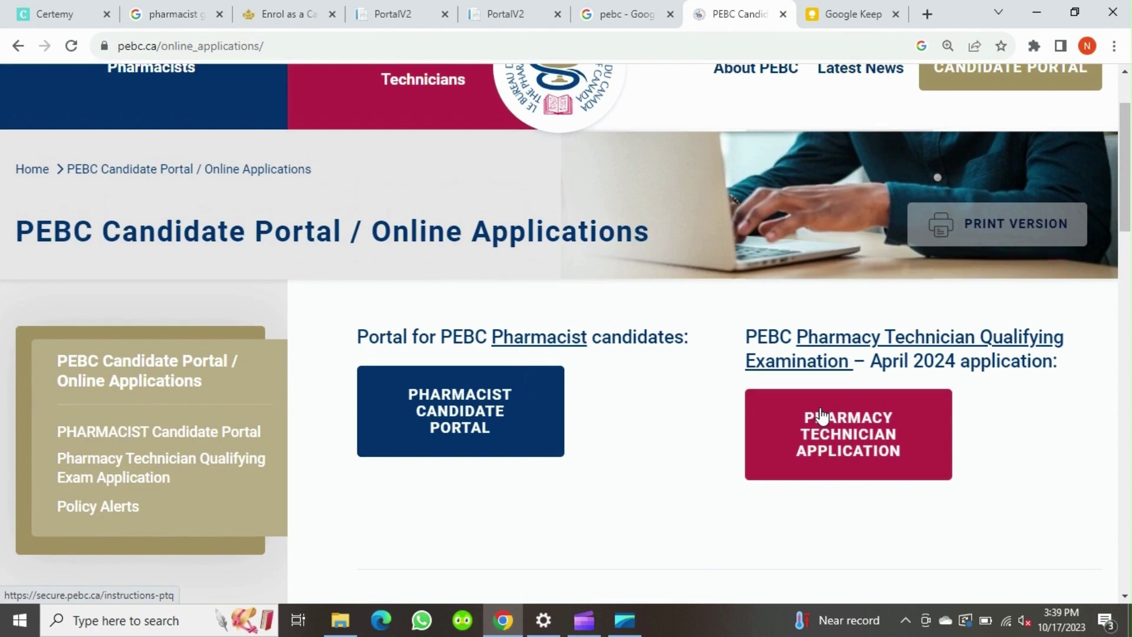
Open the Pharmacist Candidate Portal page and bring up the Canadian, US and International graduate enrolment cards.
left_click(509, 420)
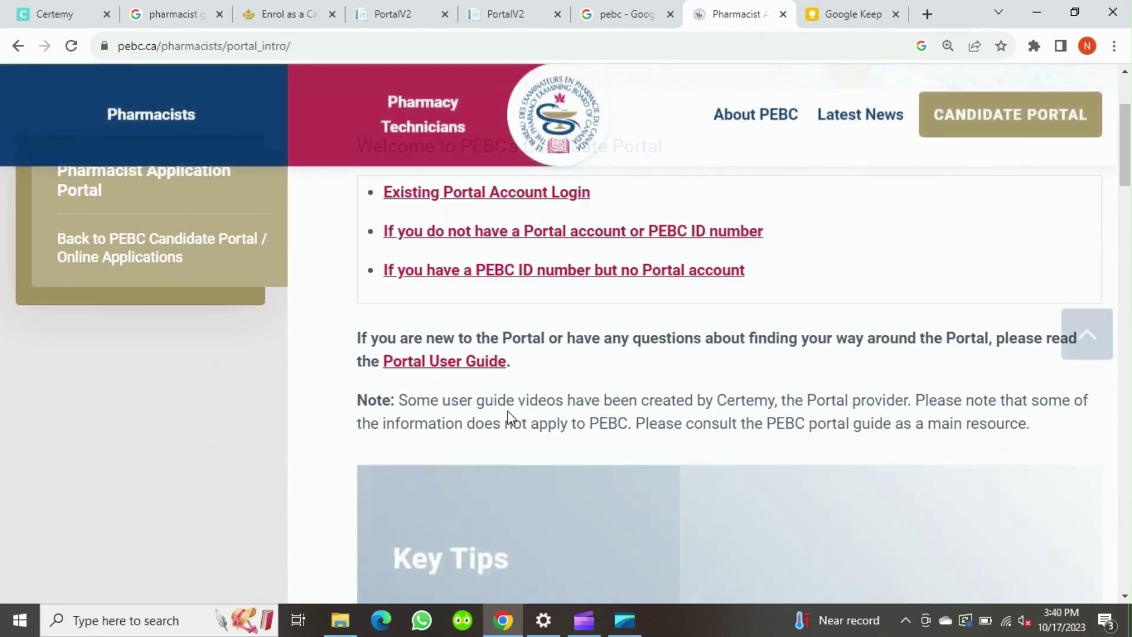
scroll(509, 419, "up", 3)
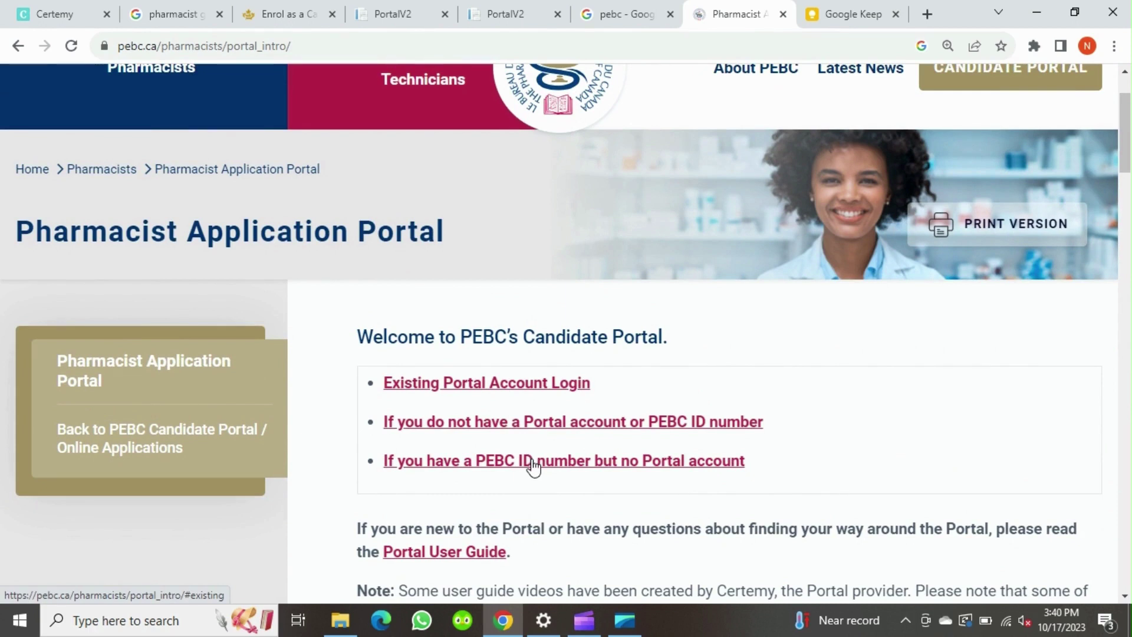
left_click(538, 423)
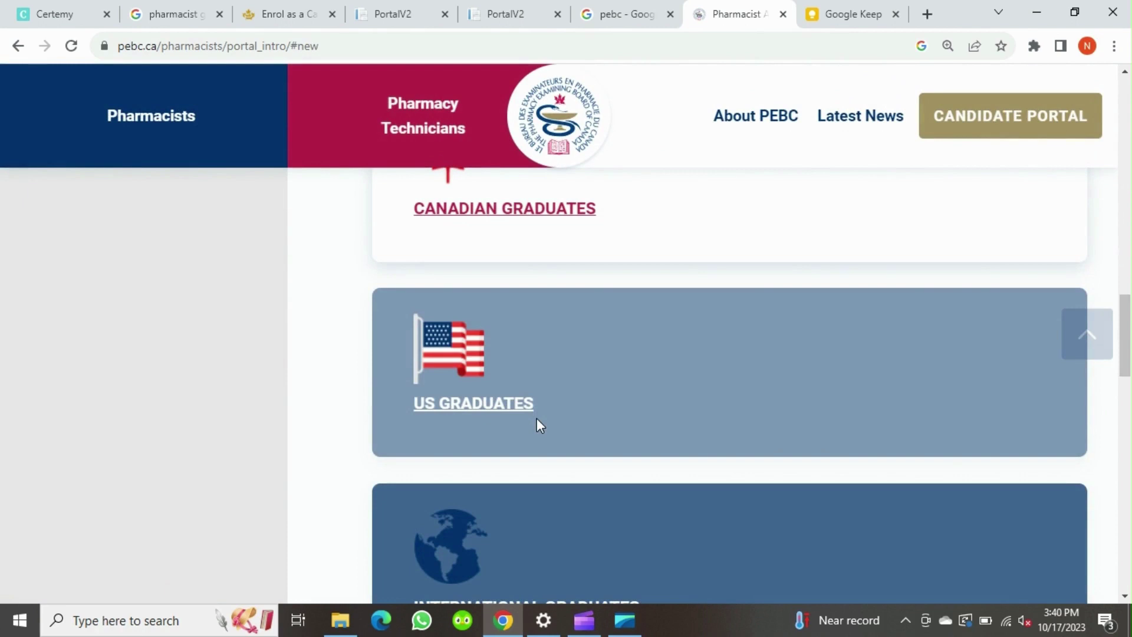
scroll(536, 422, "down", 1)
scroll(538, 423, "down", 1)
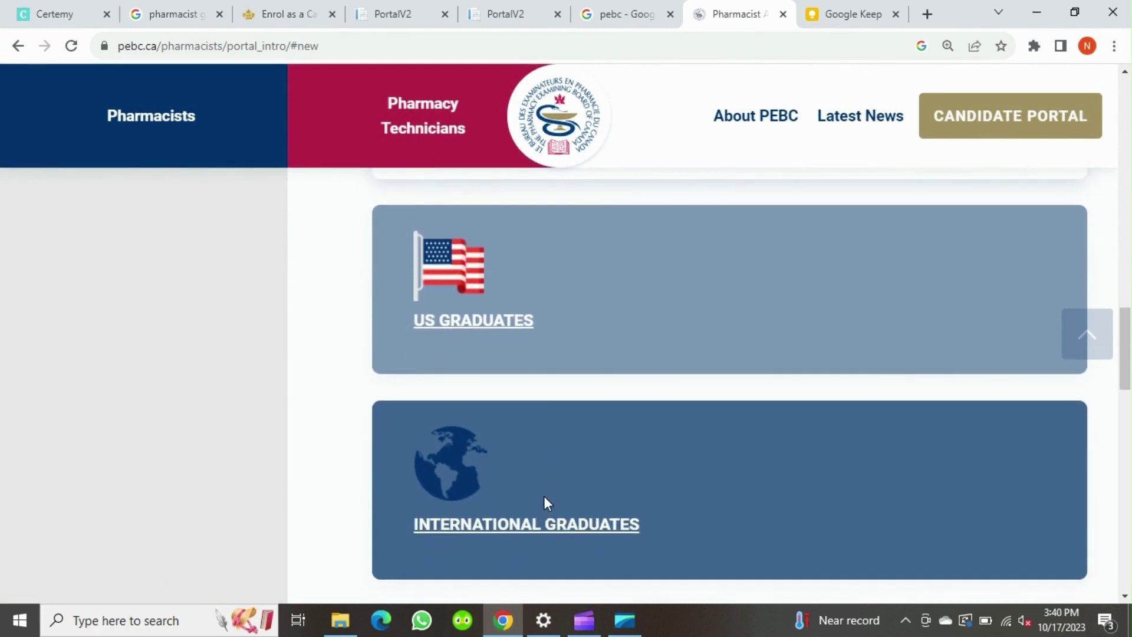
Enrol as an International Graduate by signing up with the first Google account, then create the account.
left_click(514, 534)
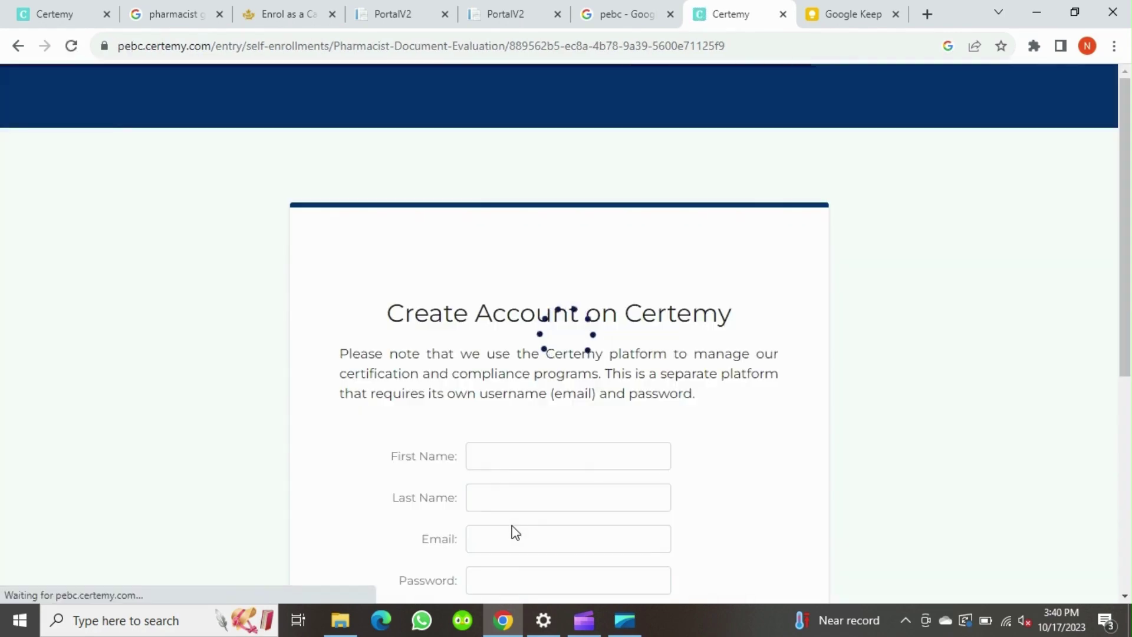
scroll(515, 532, "down", 1)
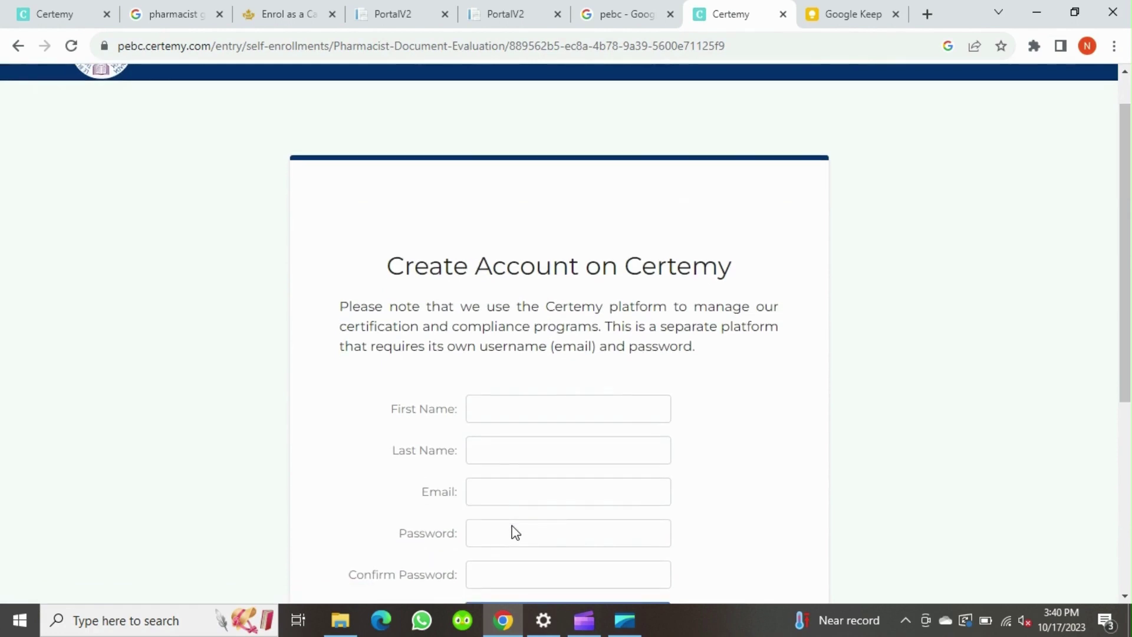
scroll(514, 532, "down", 1)
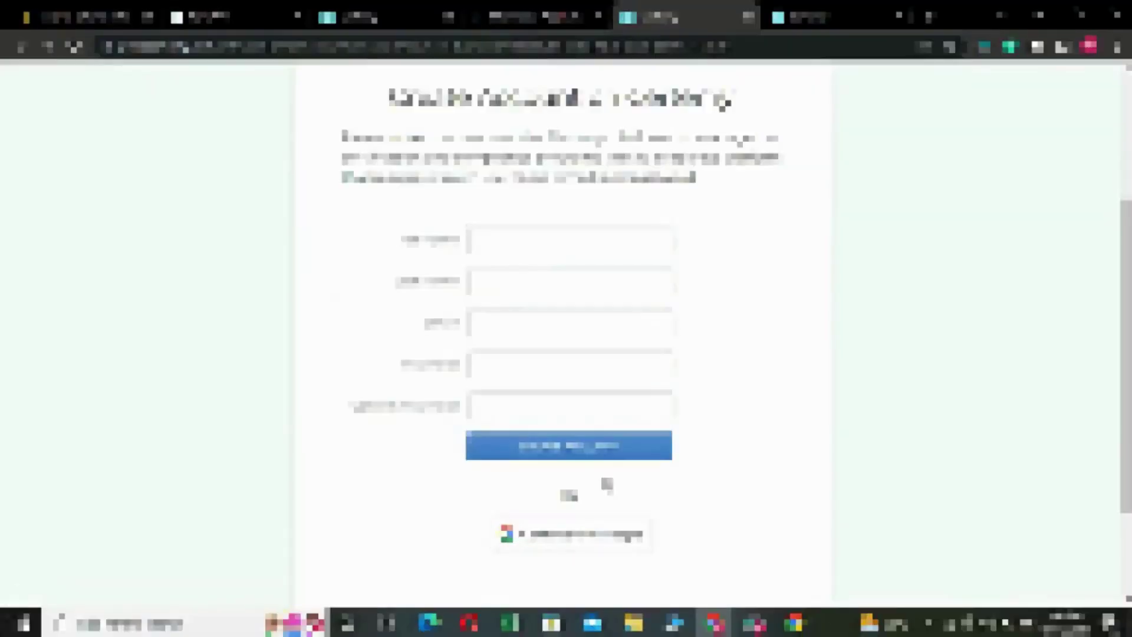
left_click(594, 533)
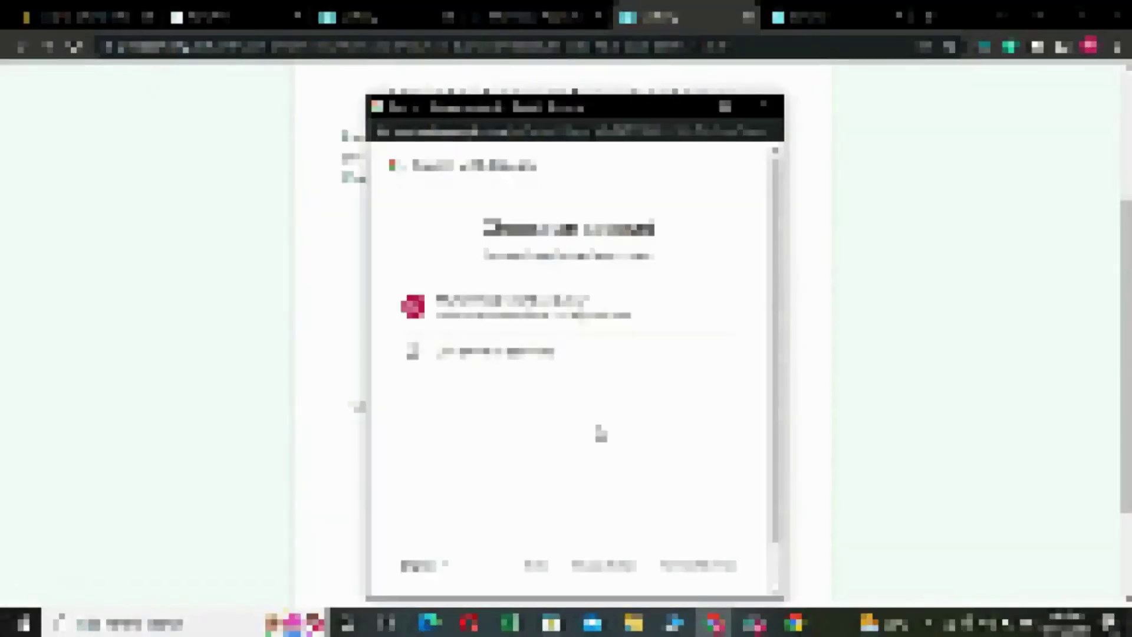
left_click(505, 323)
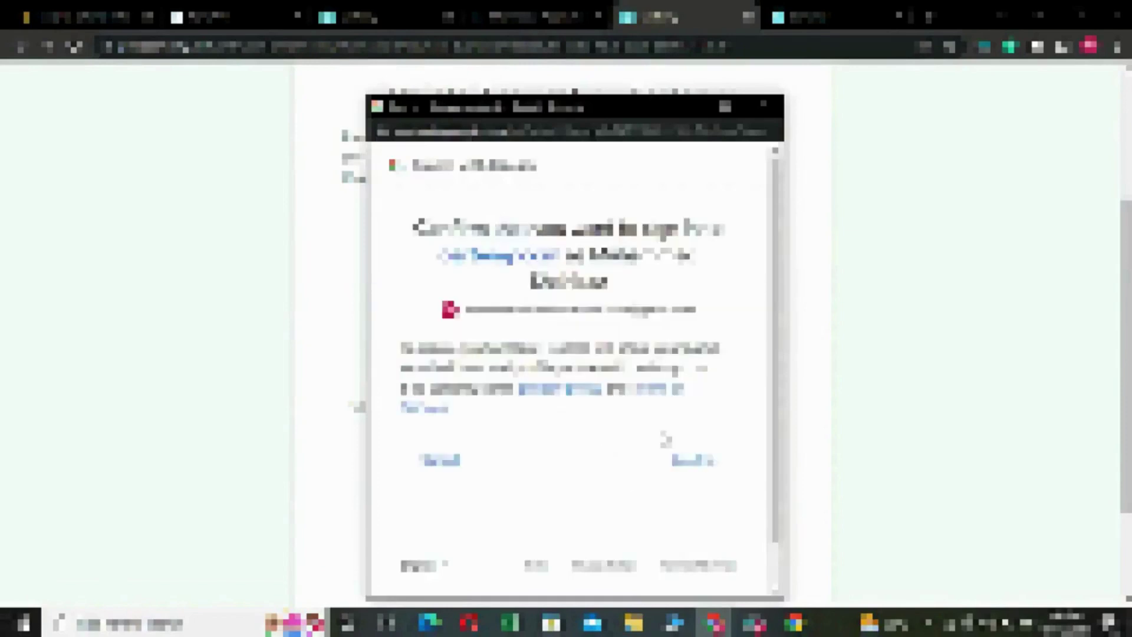
left_click(694, 460)
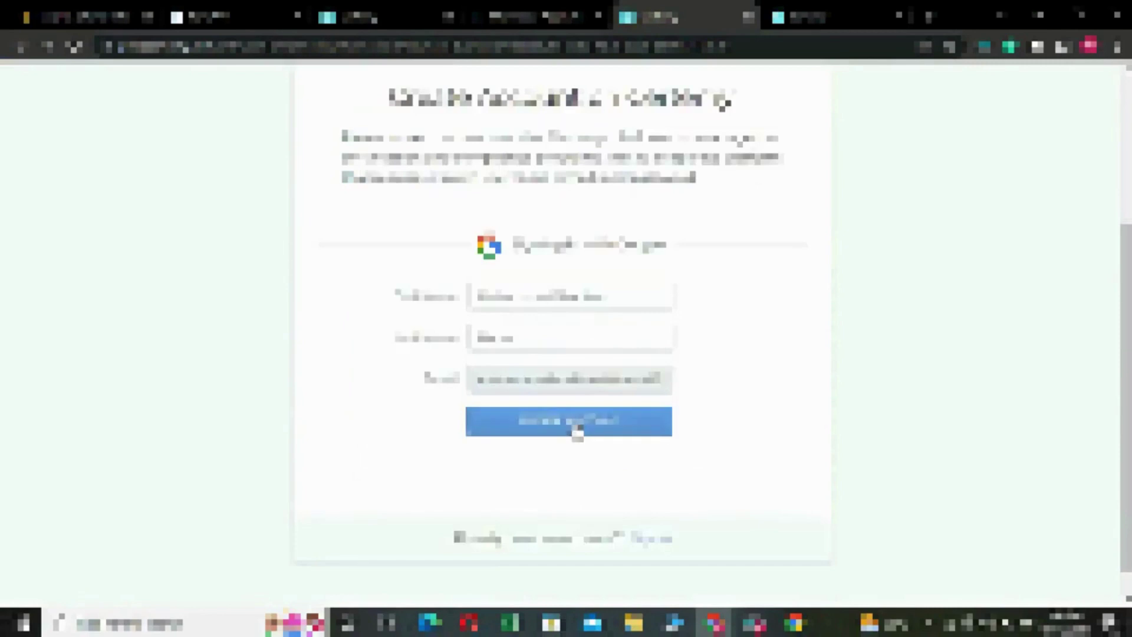
left_click(574, 425)
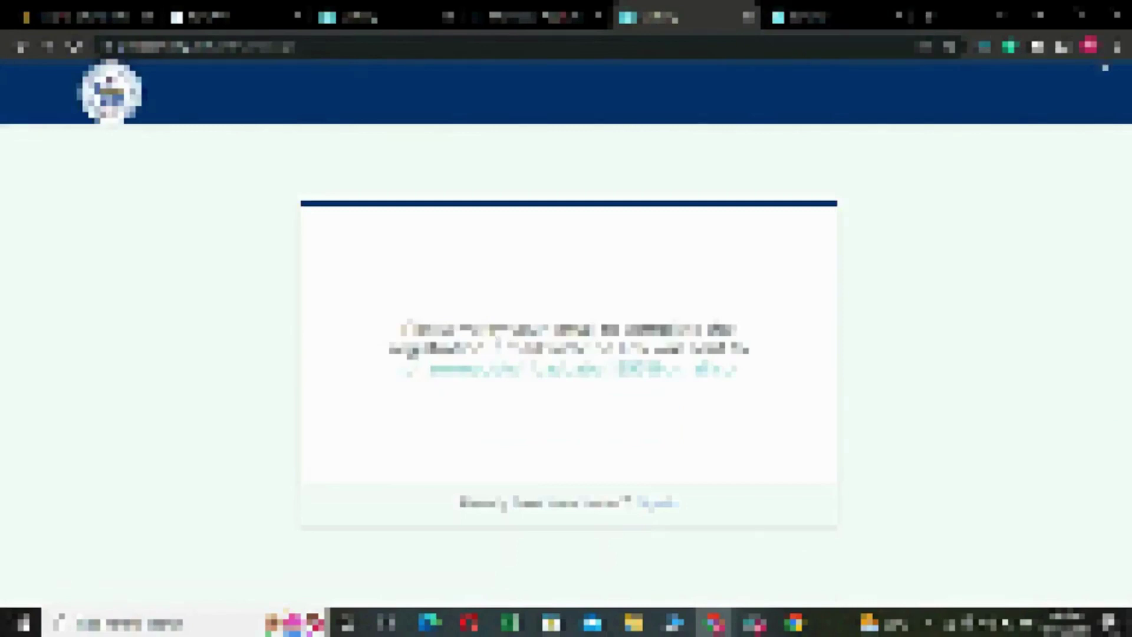
Open Gmail in a new browser tab.
left_click(1094, 51)
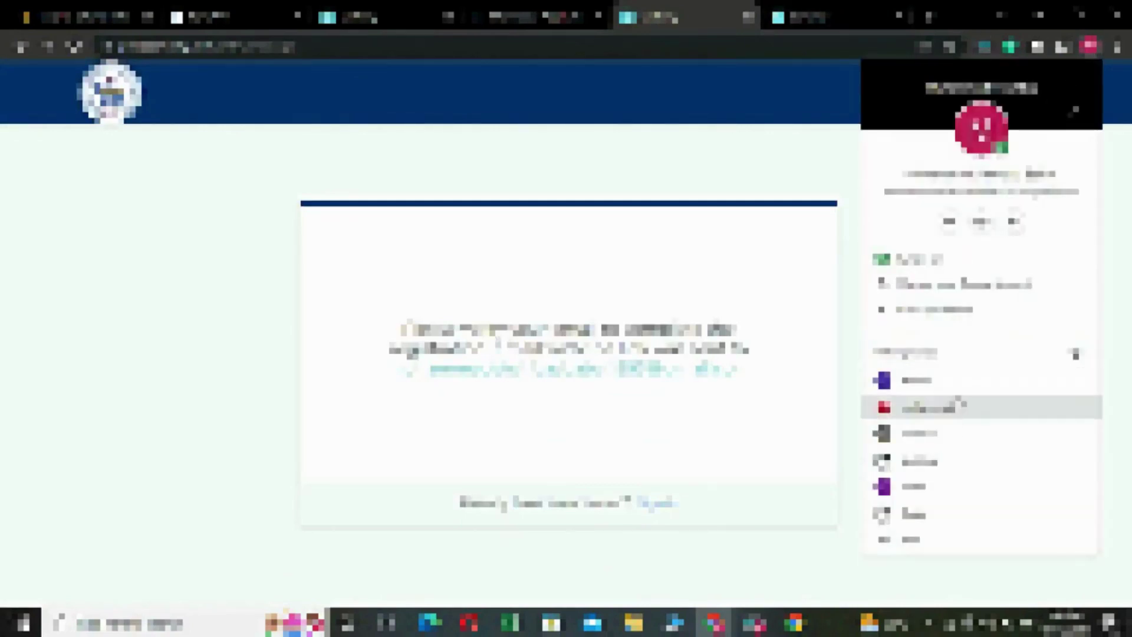
left_click(929, 16)
type("gm")
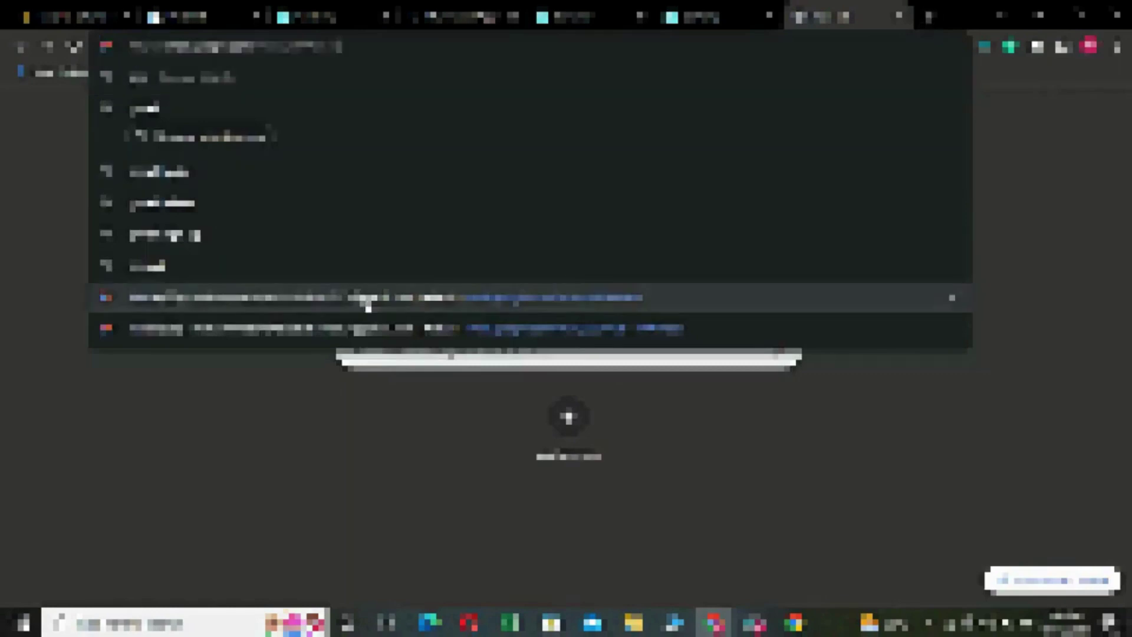
left_click(366, 303)
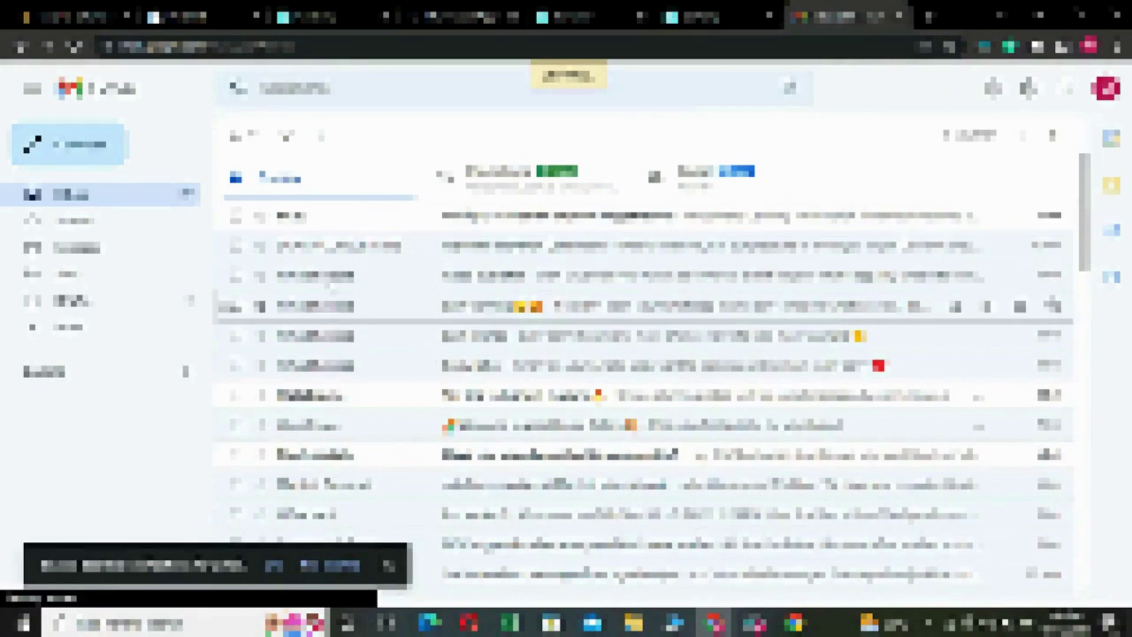
Verify the email address from the Certemy verification email, then accept the terms of use and continue.
left_click(340, 216)
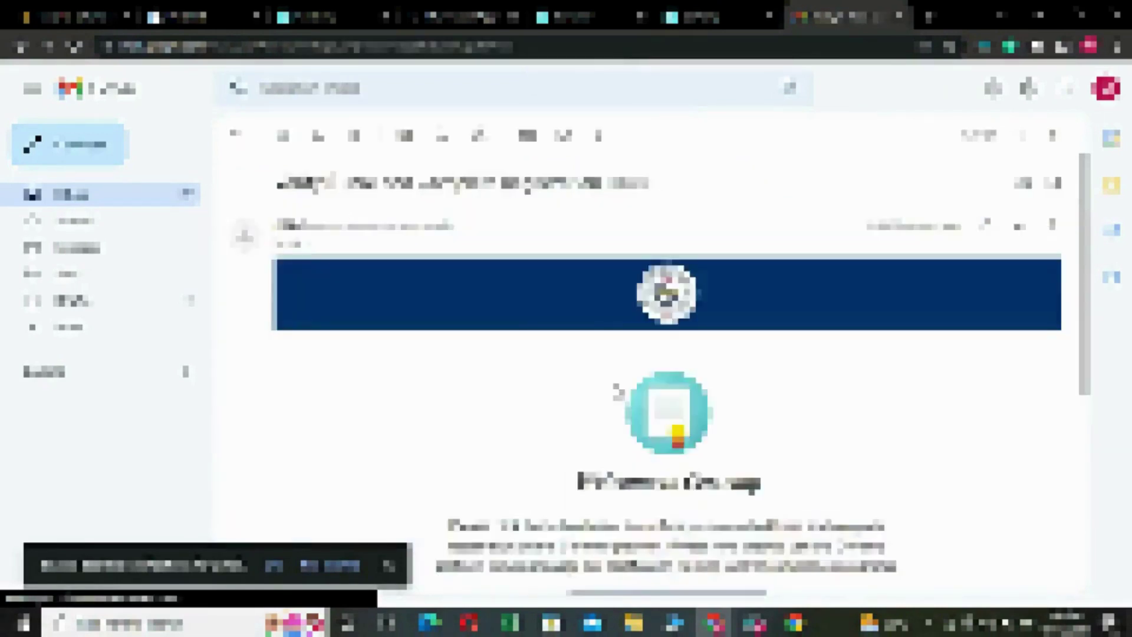
scroll(614, 389, "down", 4)
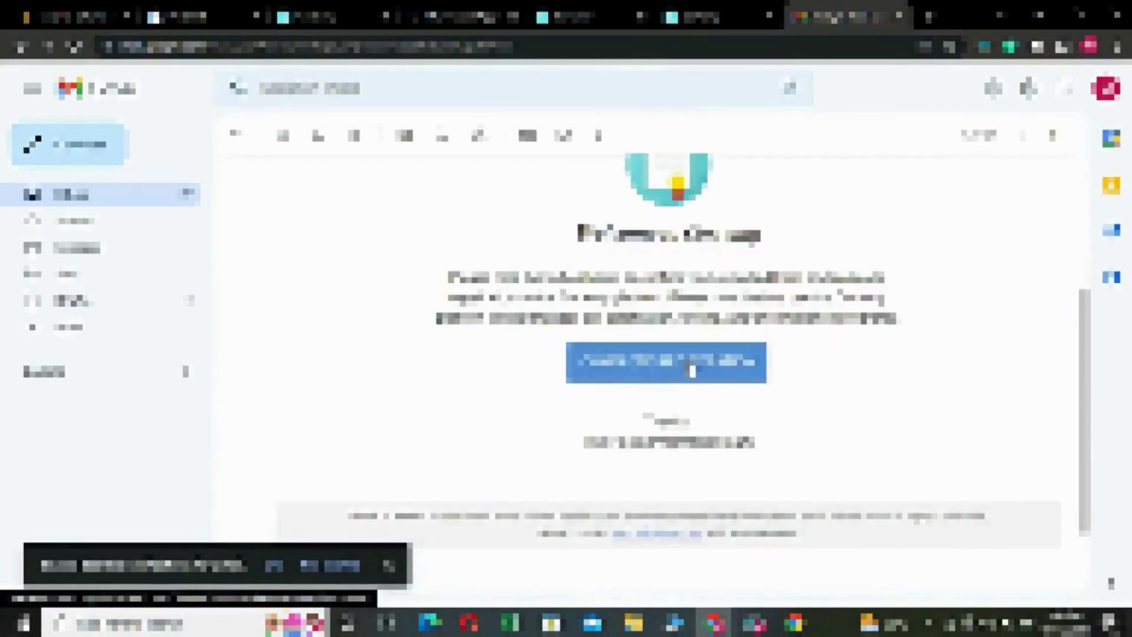
left_click(692, 370)
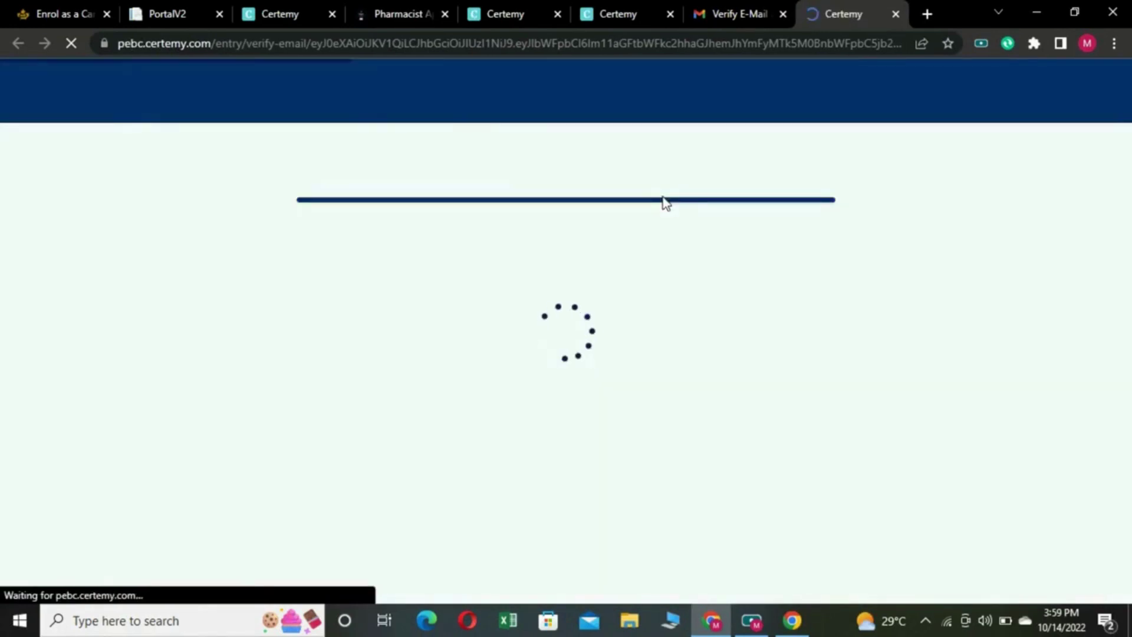
left_click(471, 436)
left_click(583, 480)
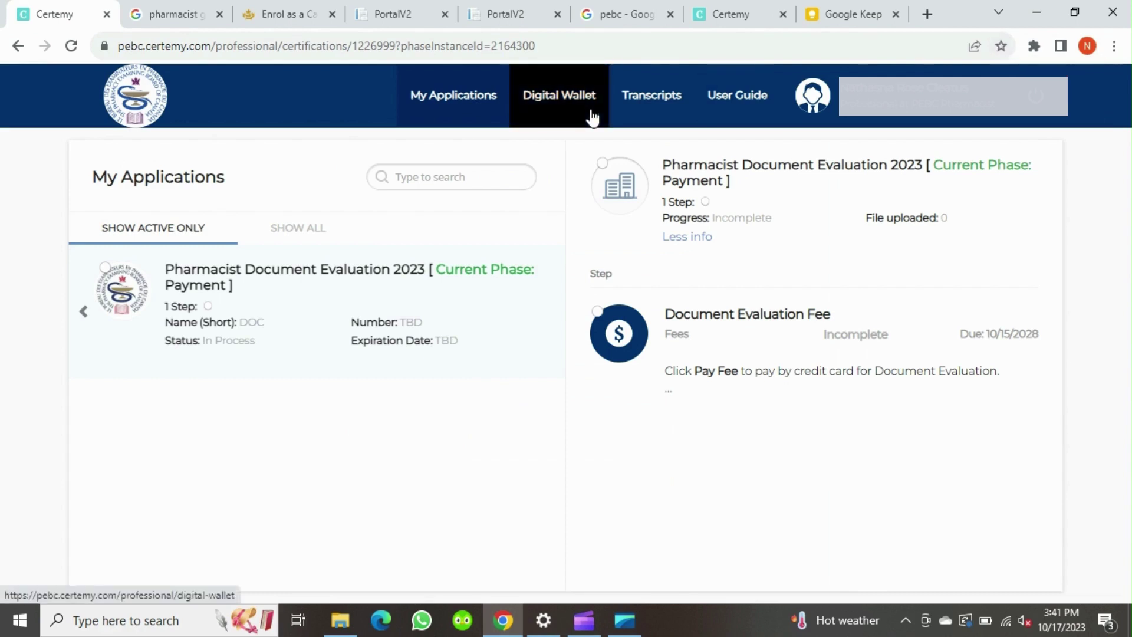
Look through Certemy's My Applications, Digital Wallet and Transcripts pages.
left_click(448, 113)
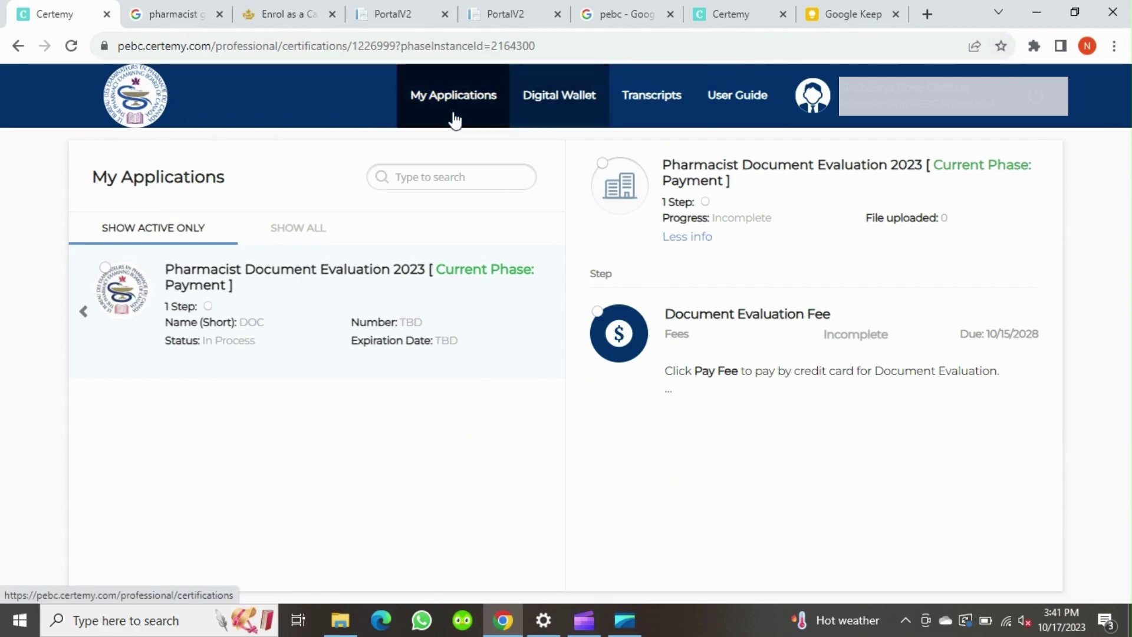
left_click(452, 117)
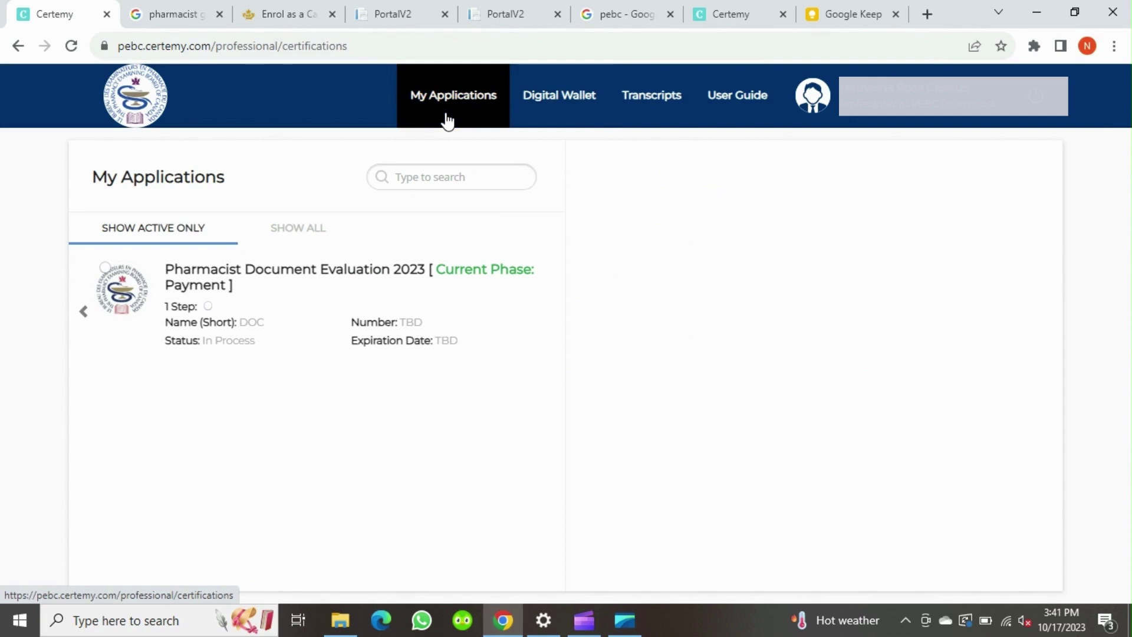
left_click(548, 120)
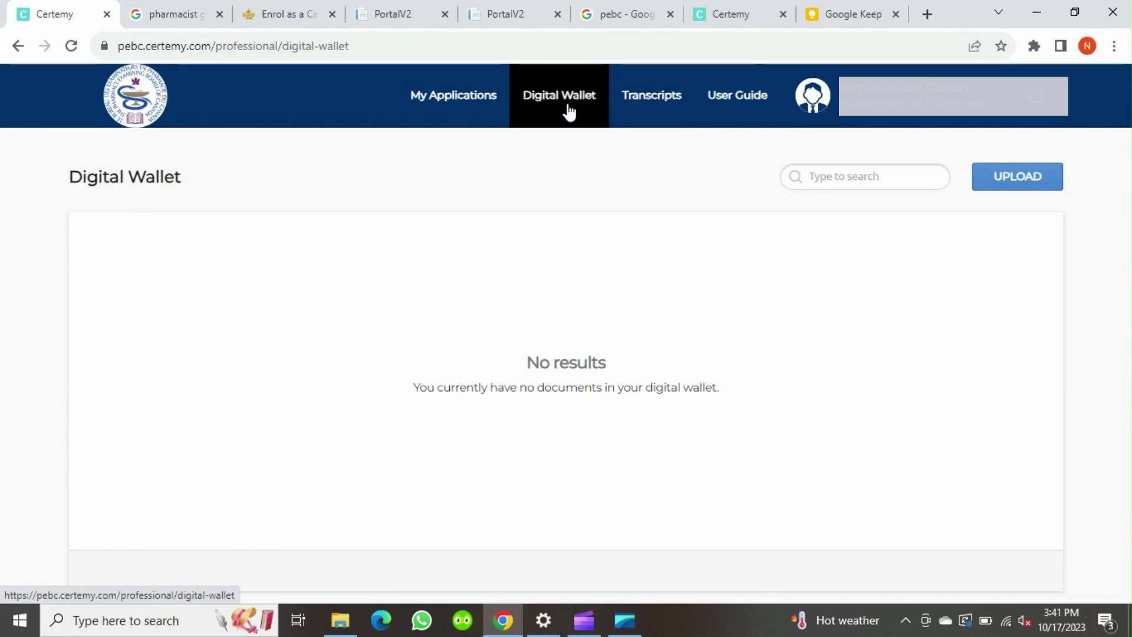
left_click(642, 118)
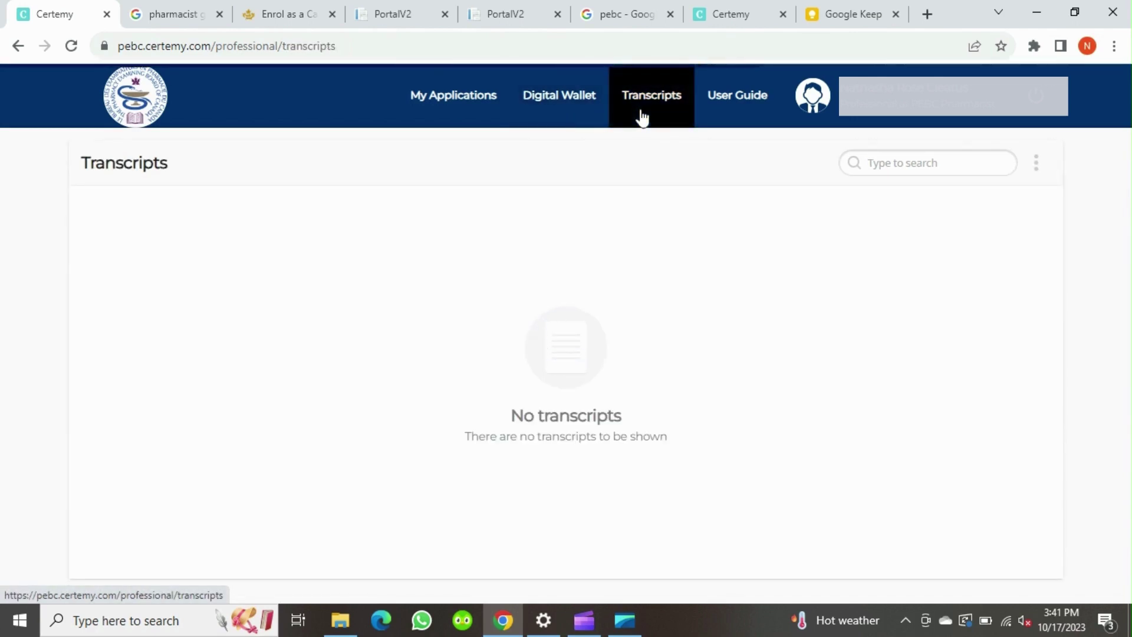
Open the Professional User Guide in a new tab, then return to the Certemy Transcripts page.
left_click(728, 120)
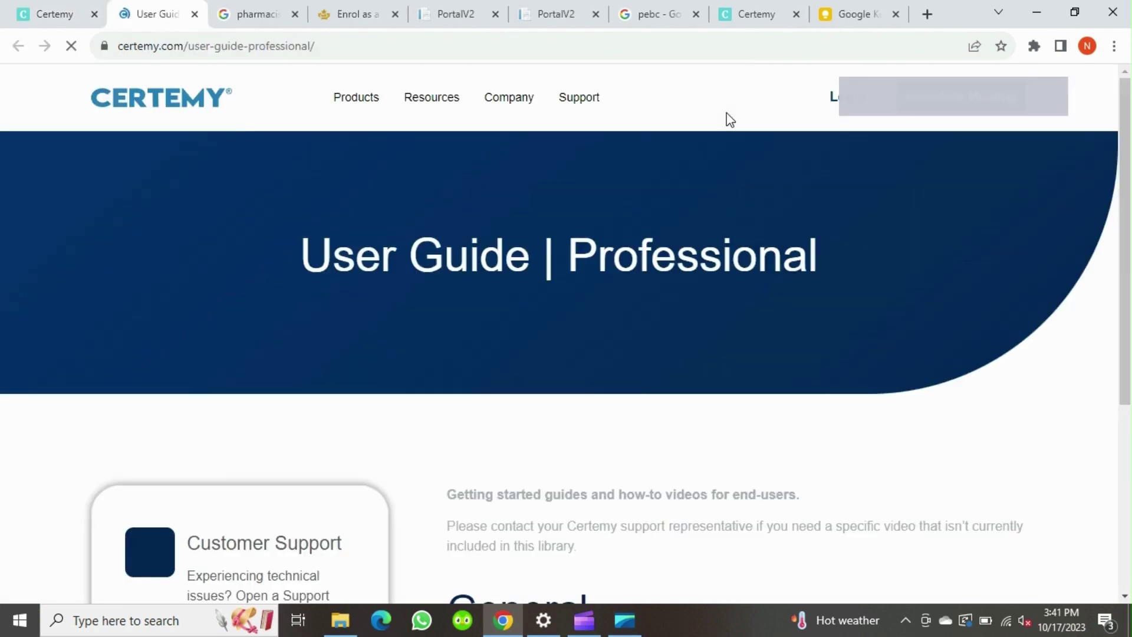
left_click(80, 11)
mouse_move(935, 117)
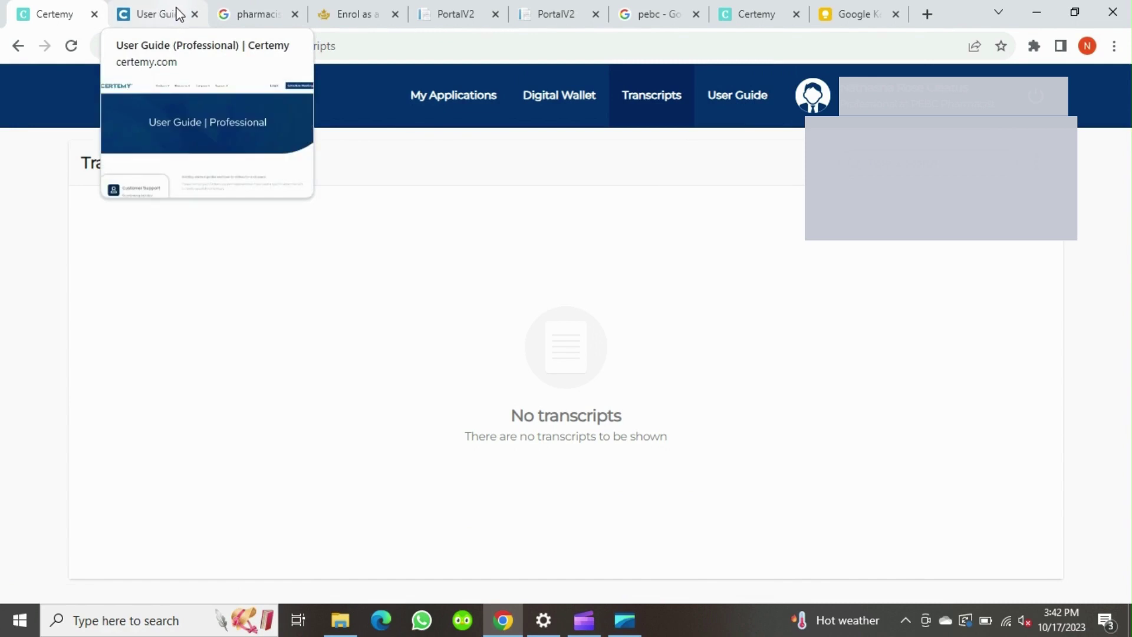
Review the Pharmacist Document Evaluation 2023 Profile and Payment phases, then show the $695.00 Document Evaluation Fee details.
left_click(476, 92)
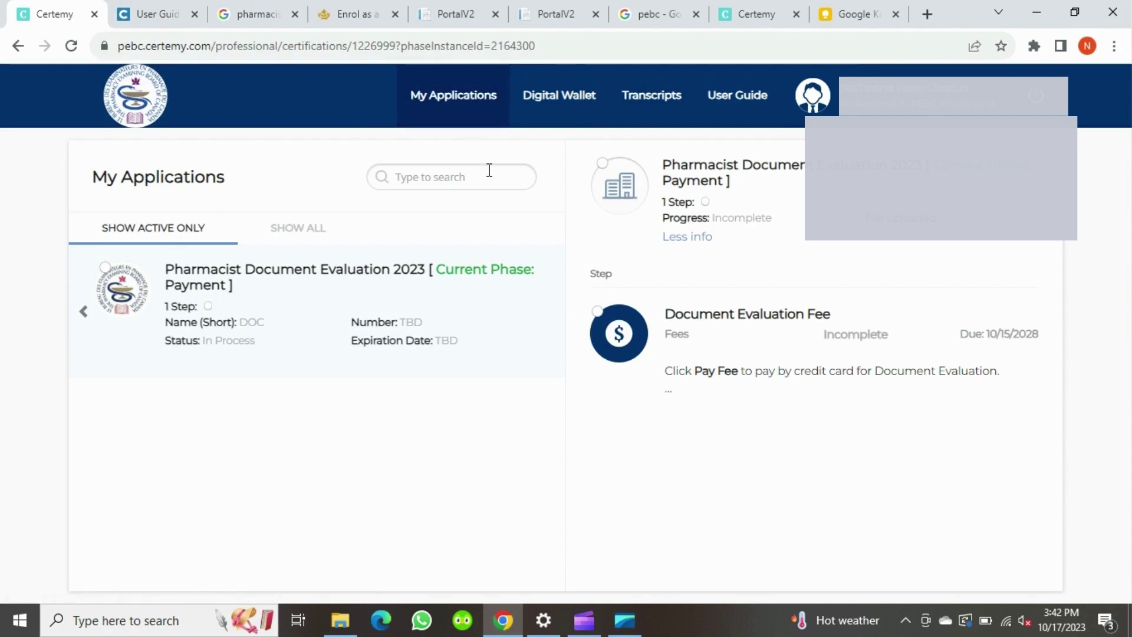
left_click(80, 316)
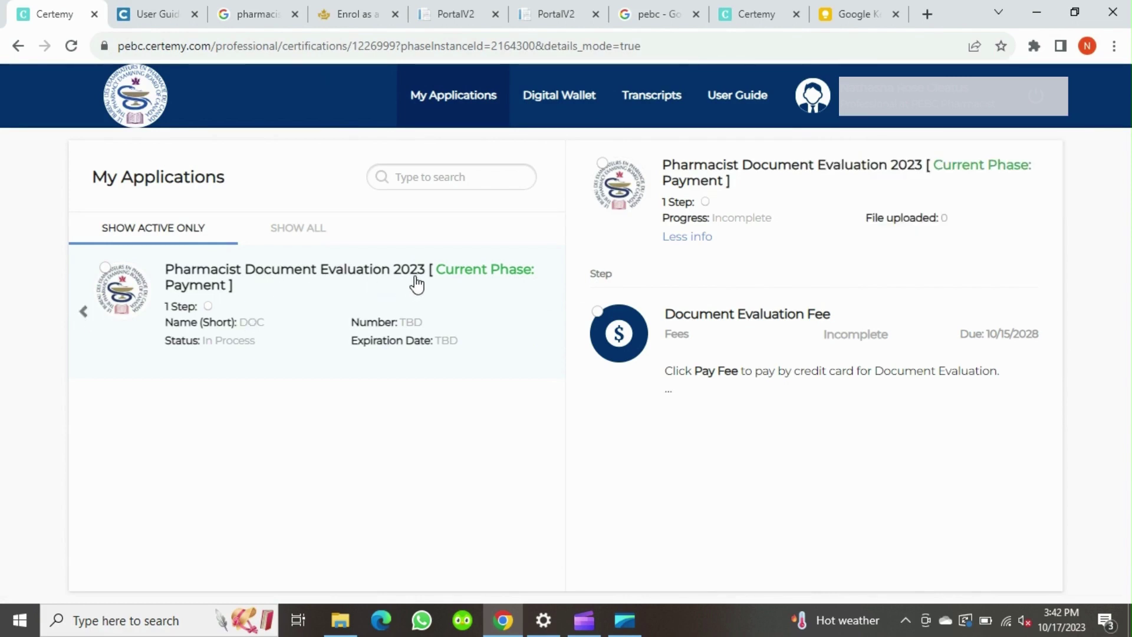
left_click(83, 311)
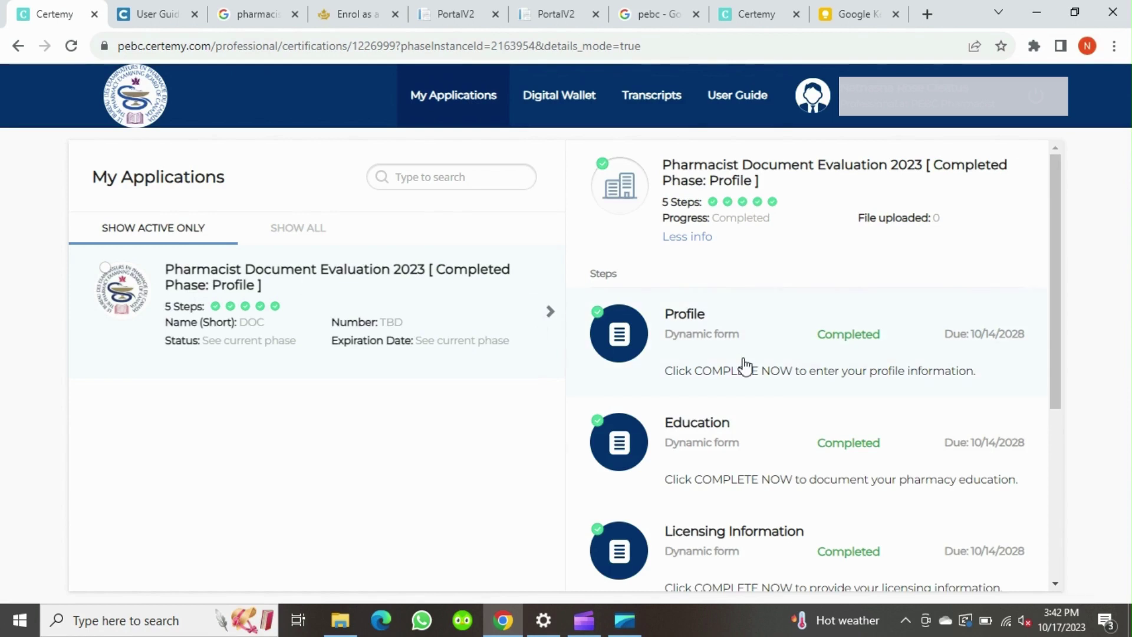
scroll(745, 366, "down", 3)
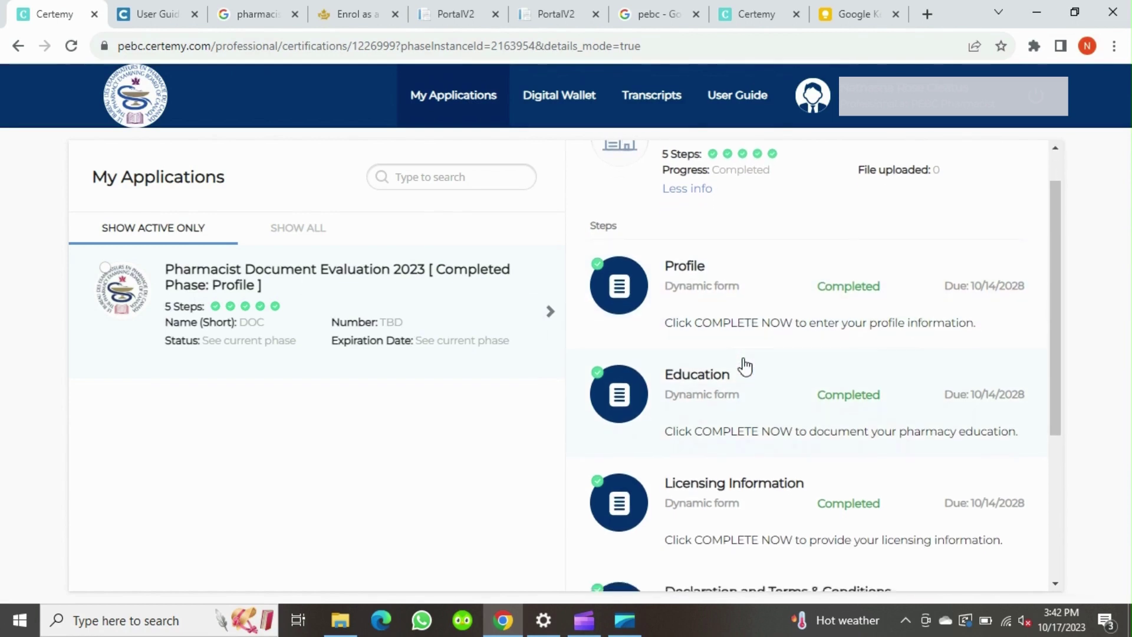
scroll(743, 367, "down", 1)
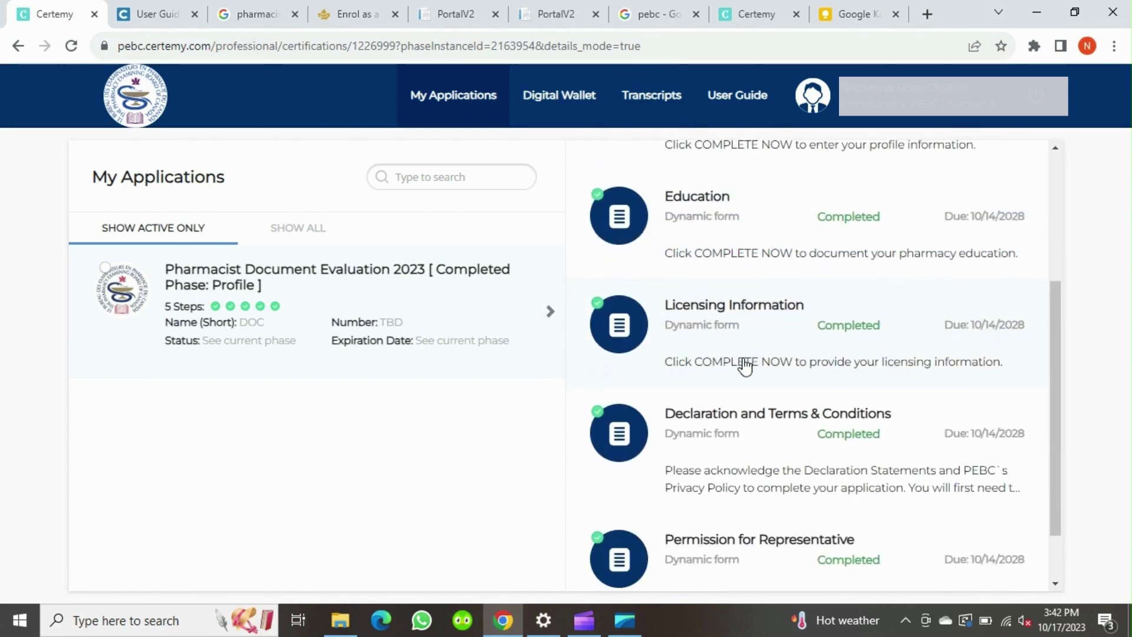
left_click(550, 312)
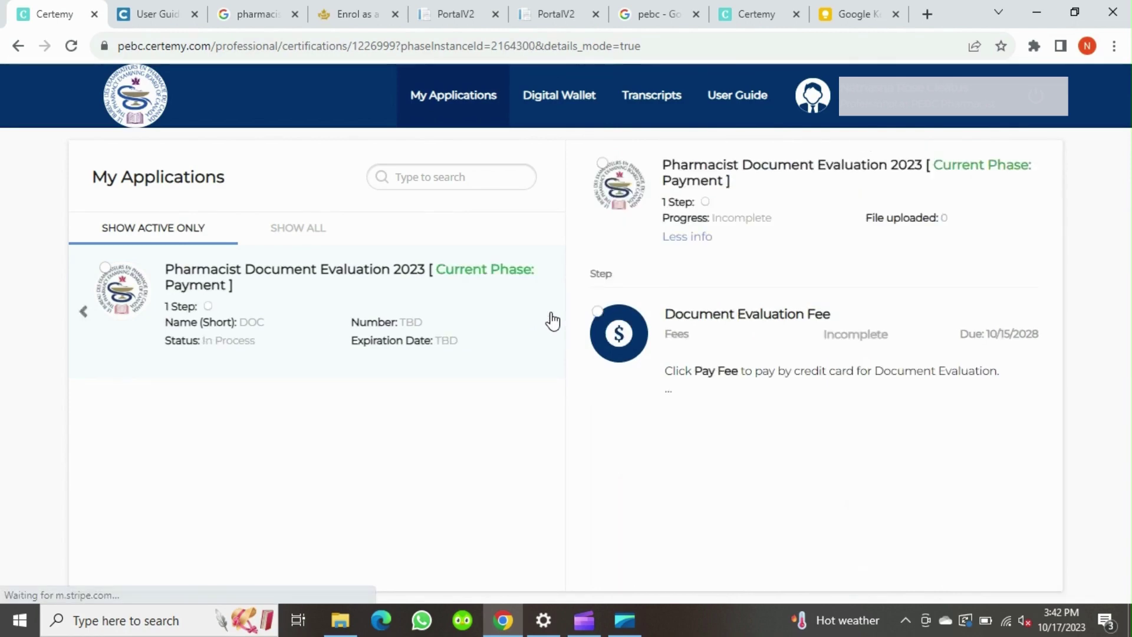
left_click(741, 334)
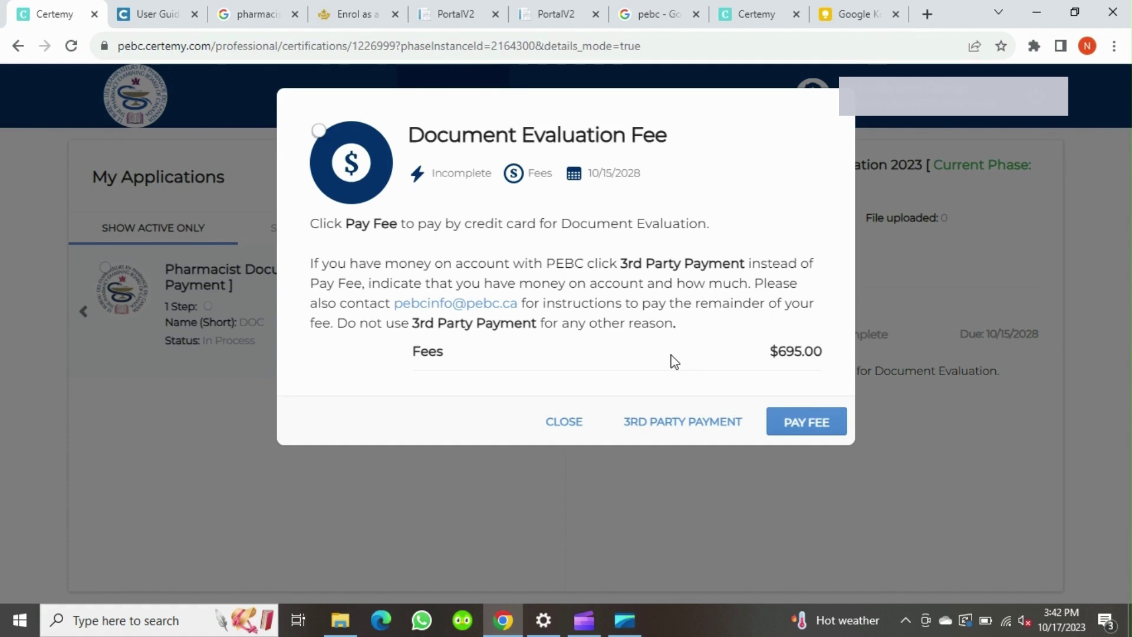
Close the Document Evaluation Fee dialog, leaving the fee incomplete and due 10/15/2028.
left_click(564, 419)
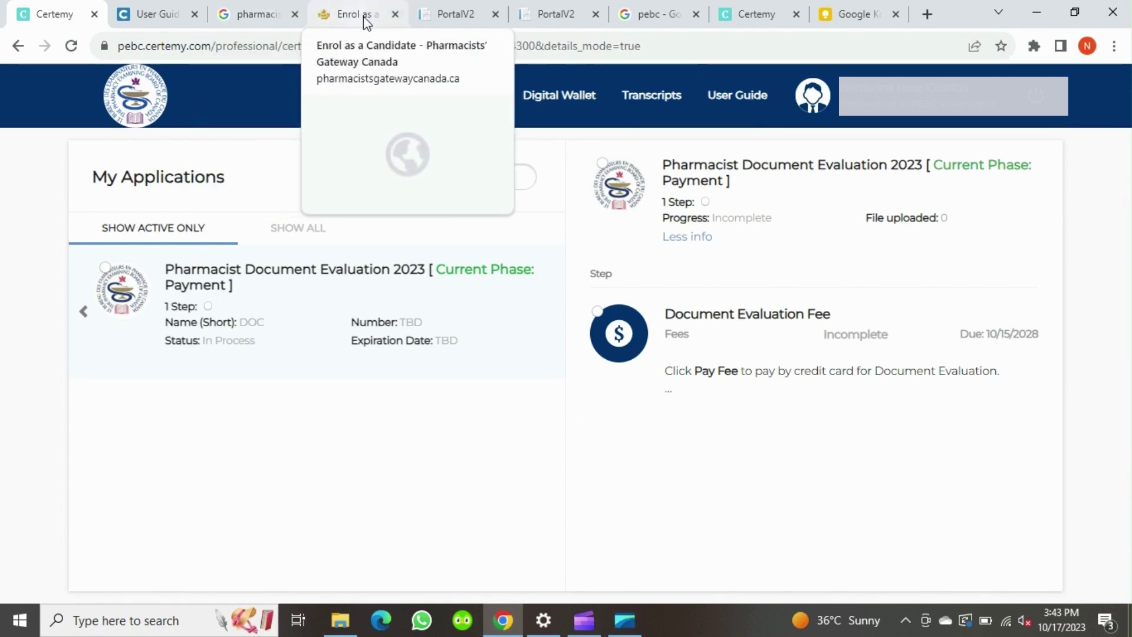
From the Google results for pebc, open the PEBC home page, then its Candidate Portal Key Tips page.
left_click(650, 12)
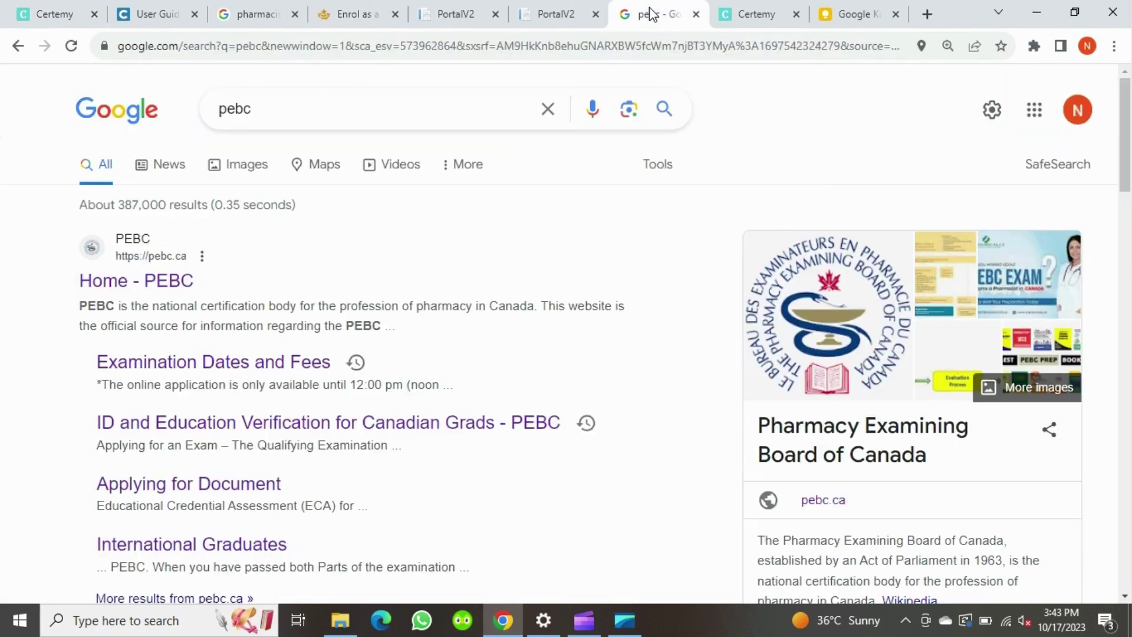
left_click(128, 269)
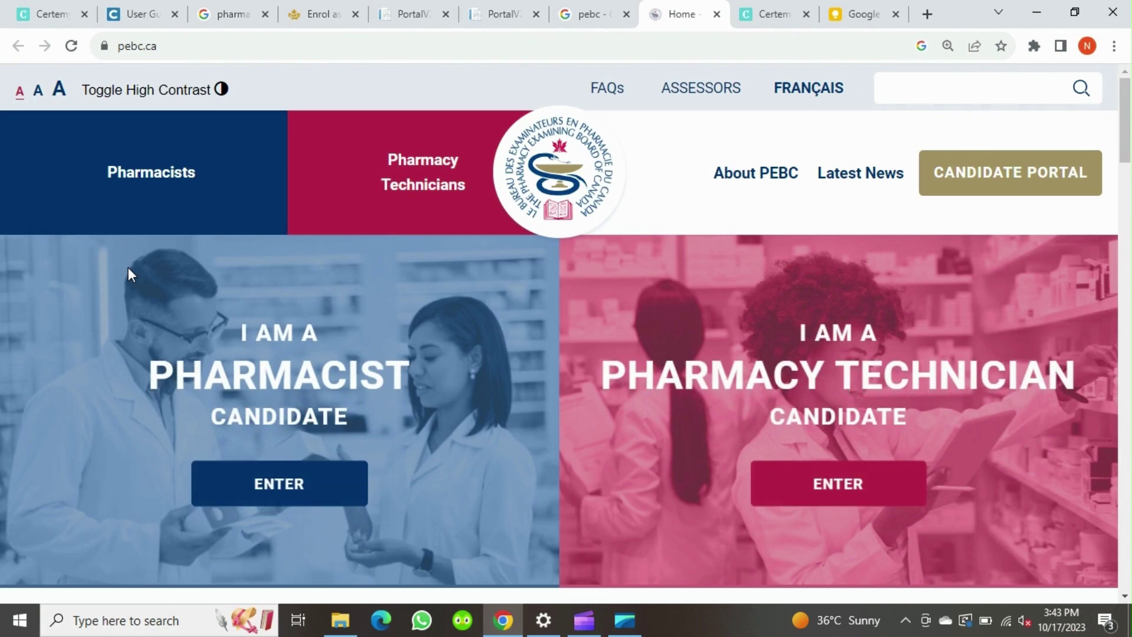
scroll(129, 267, "down", 6)
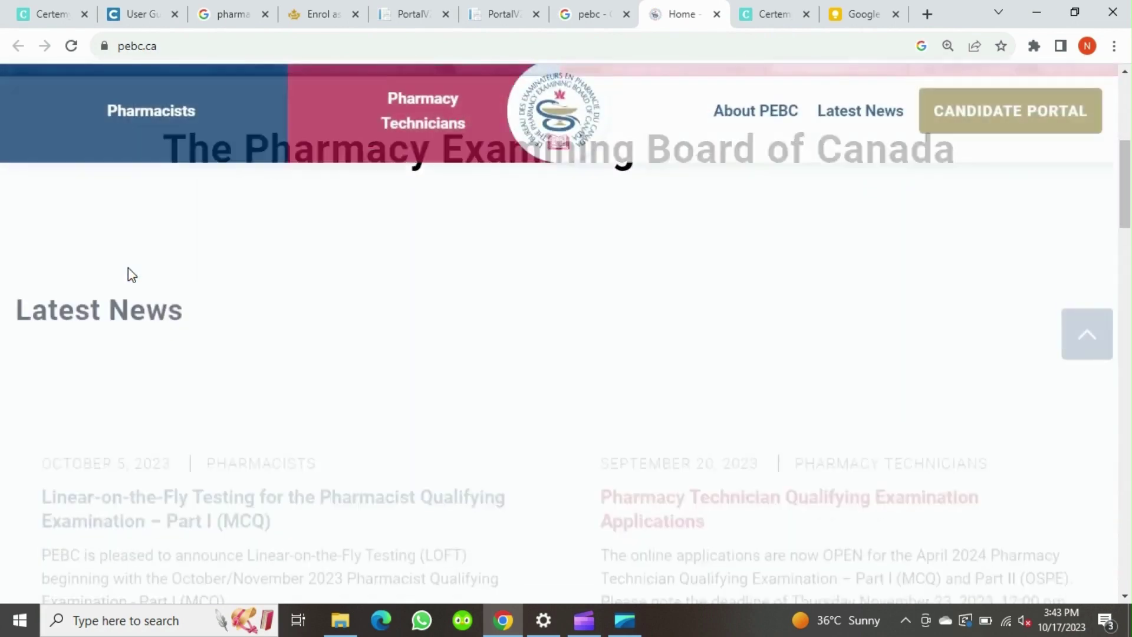
scroll(129, 267, "up", 6)
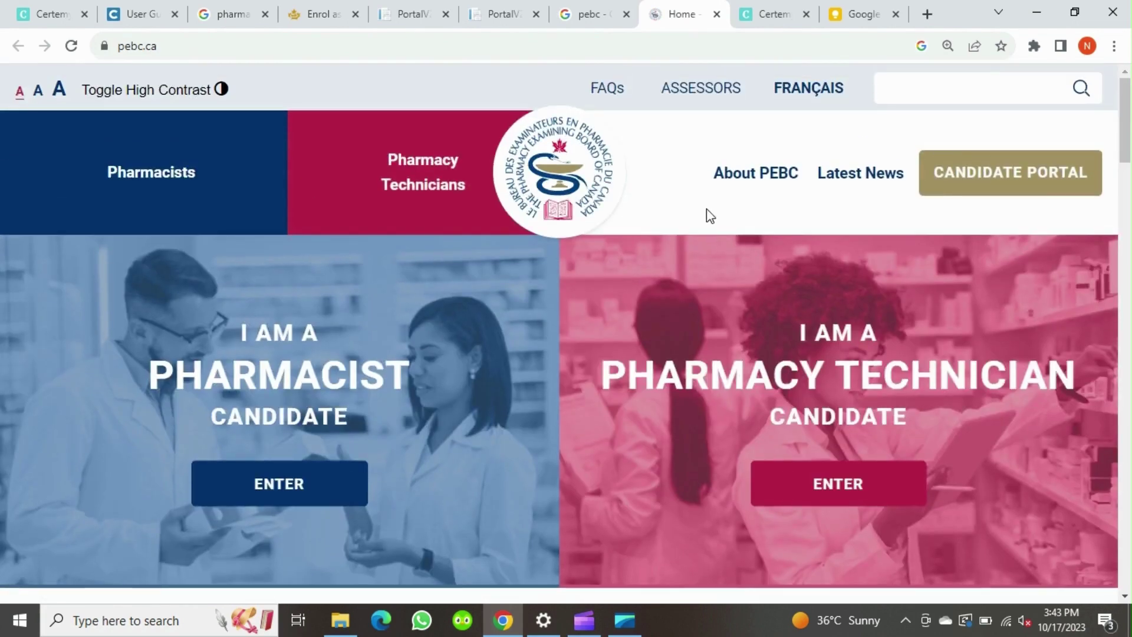
left_click(1031, 173)
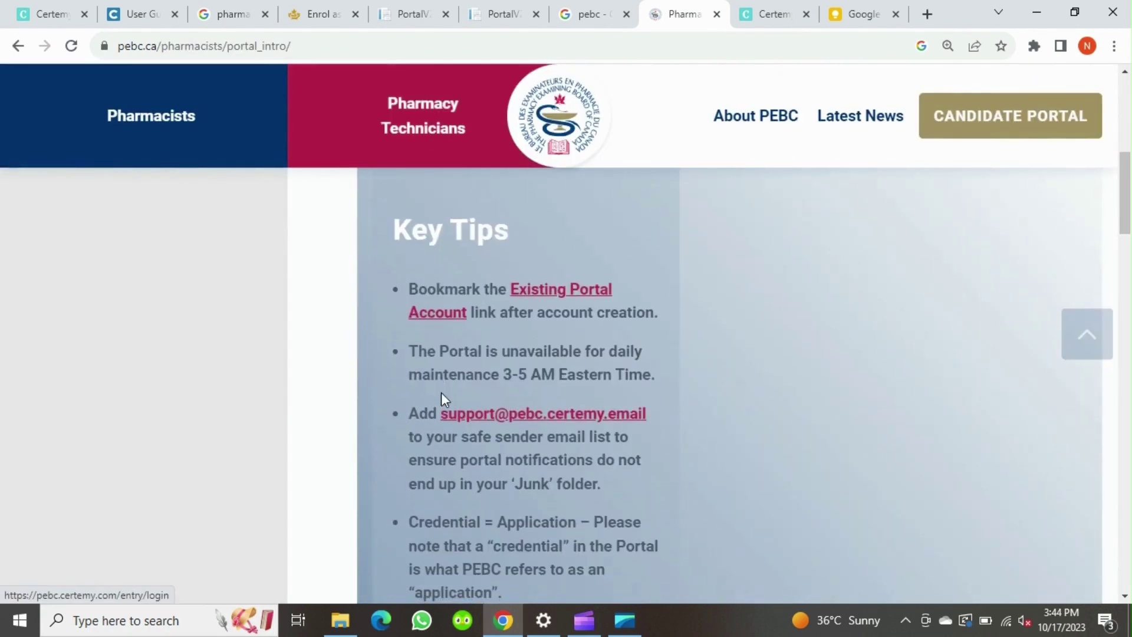
scroll(441, 392, "down", 2)
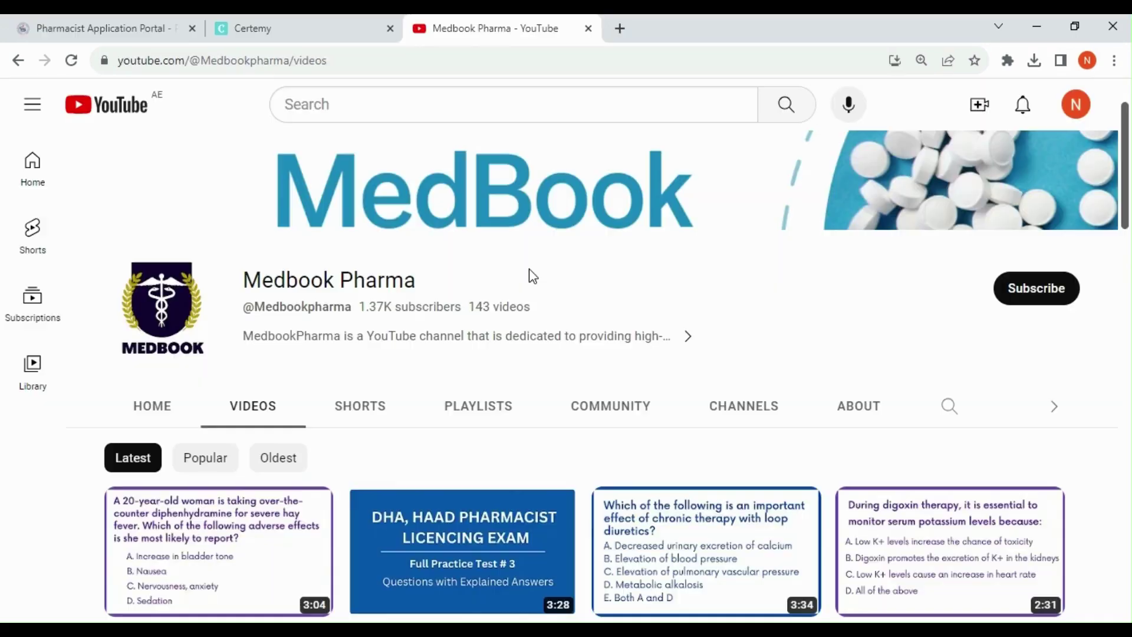
Subscribe to Medbook Pharma and scroll through its pharmacist exam question videos.
left_click(1050, 287)
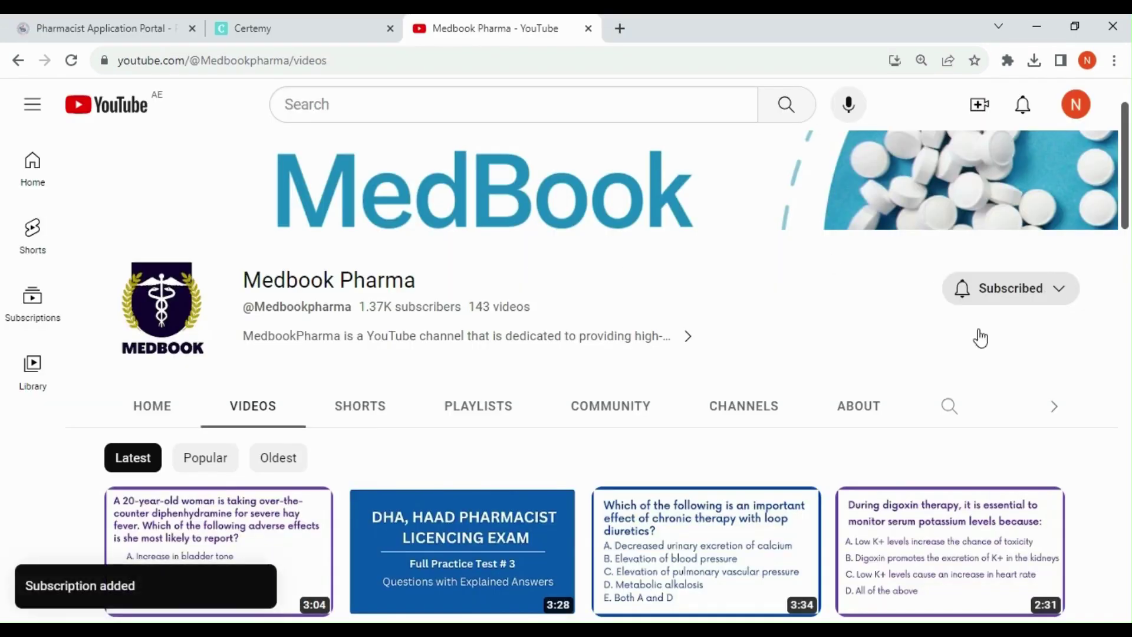
scroll(945, 337, "down", 5)
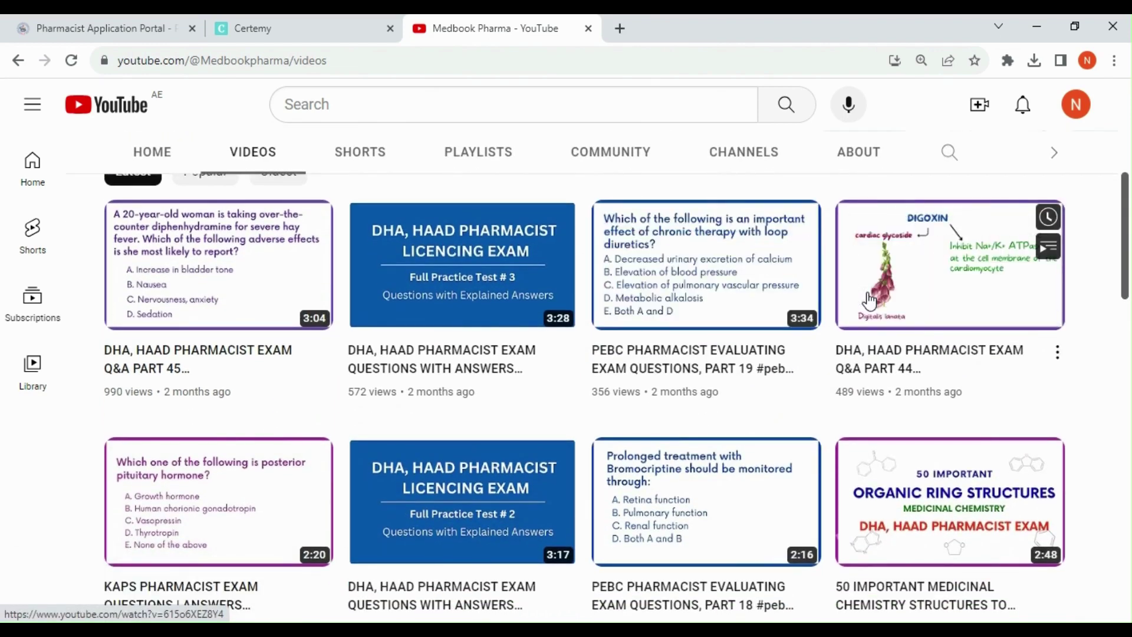
scroll(870, 302, "down", 1)
scroll(870, 302, "down", 3)
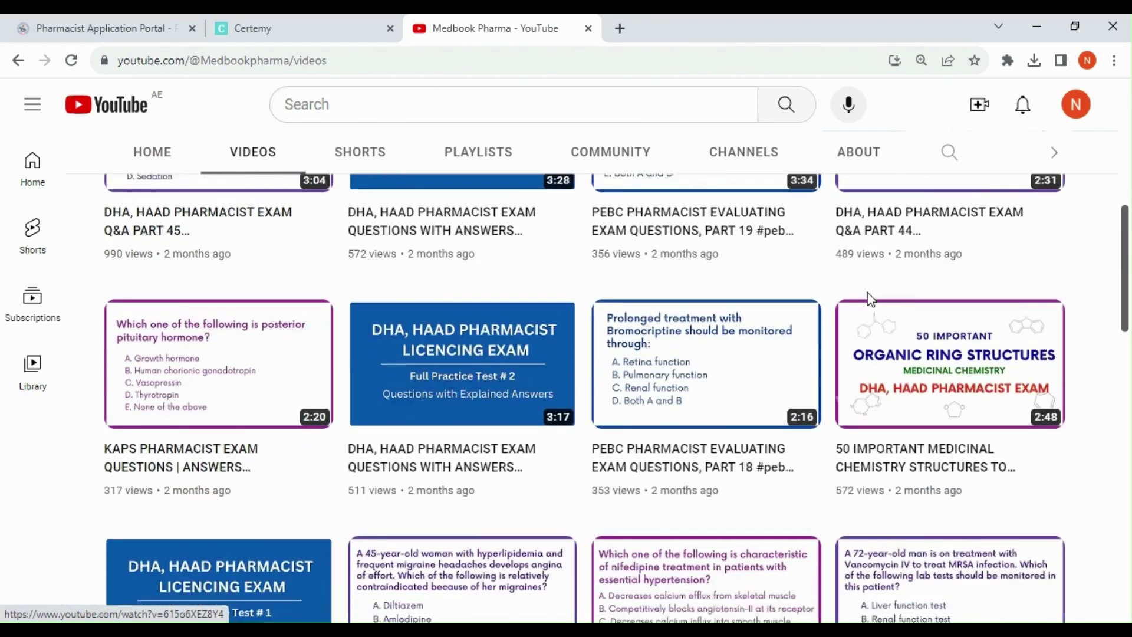
scroll(870, 301, "down", 5)
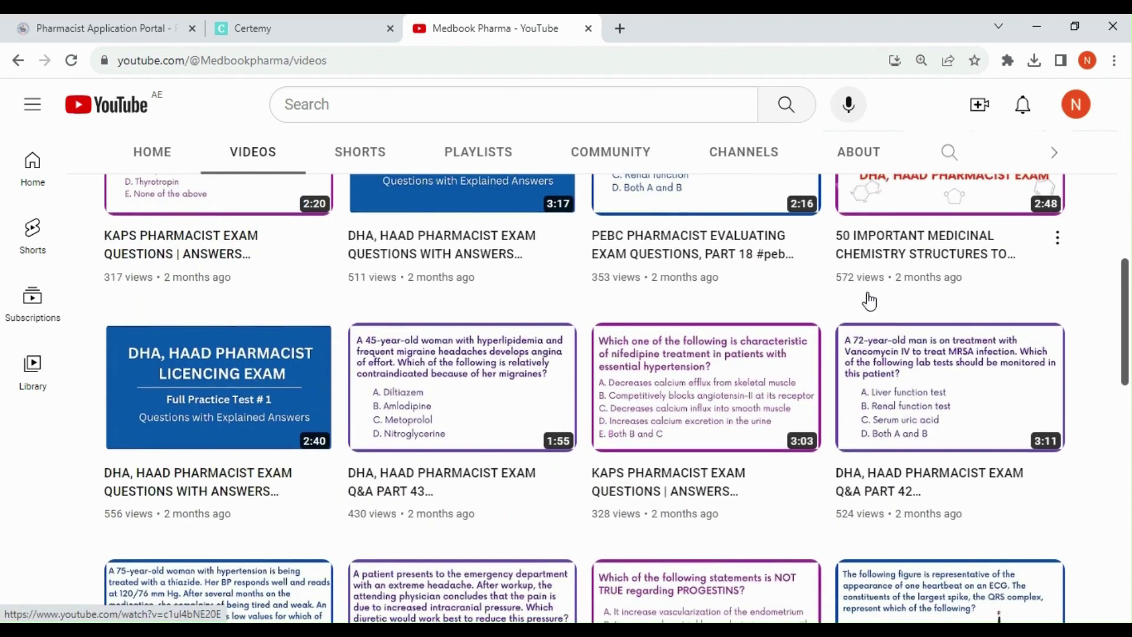
scroll(871, 300, "down", 3)
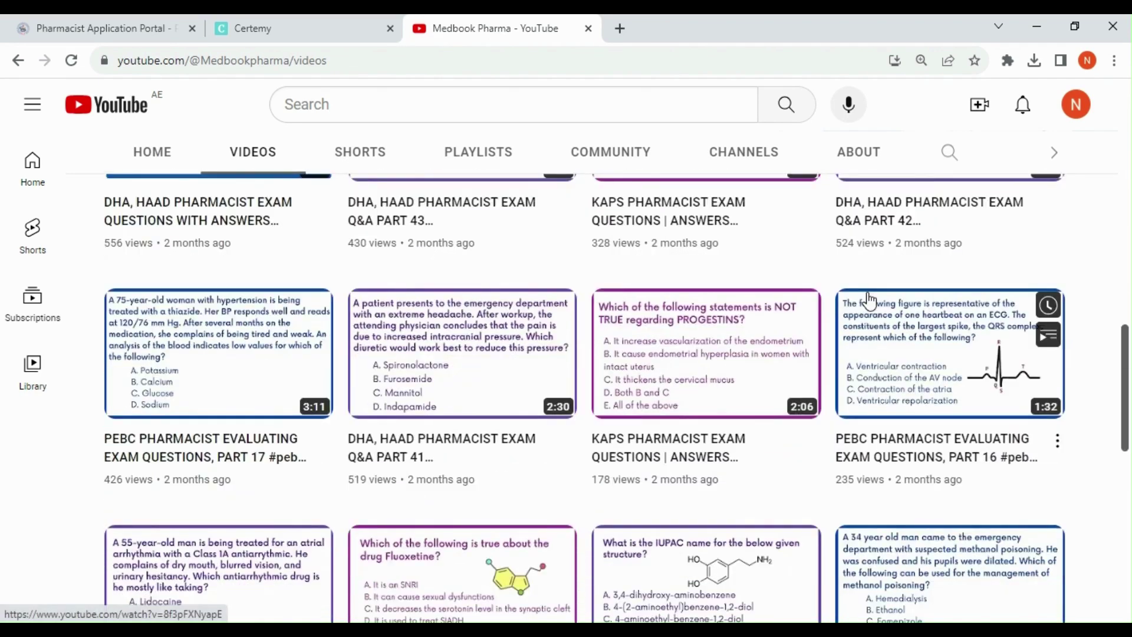